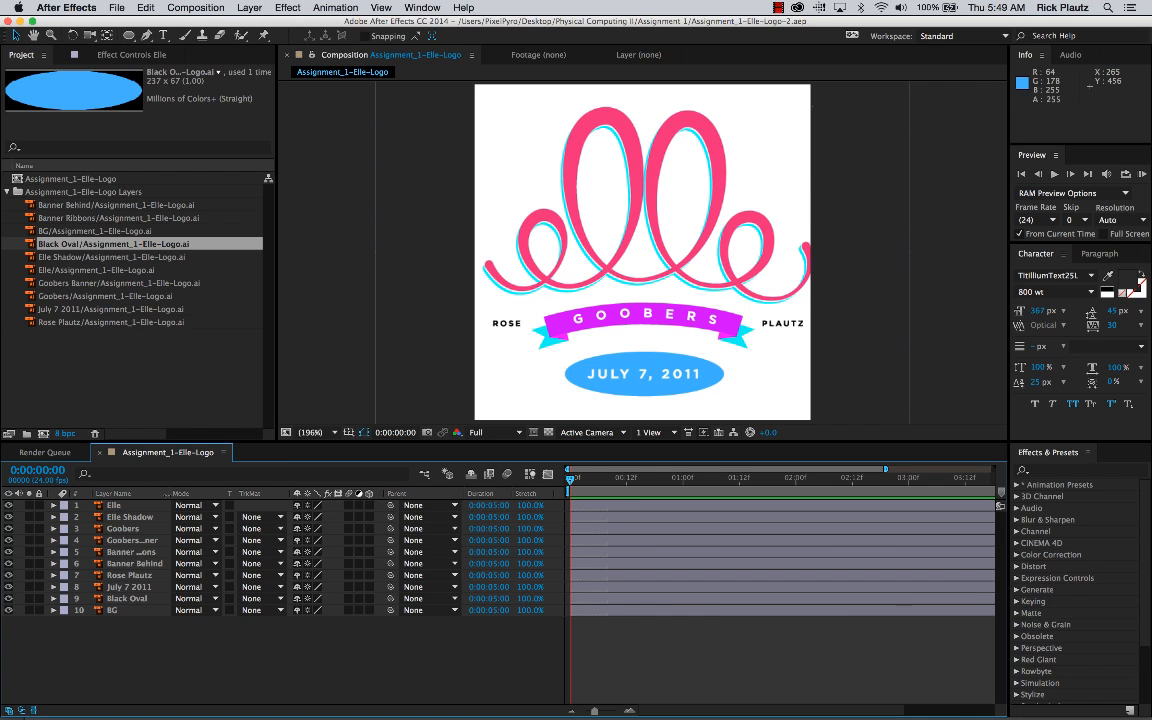
# Step: Widen the timeline's layer name column and add a new null object to the logo composition
pyautogui.moveTo(168, 493); pyautogui.dragTo(198, 493)
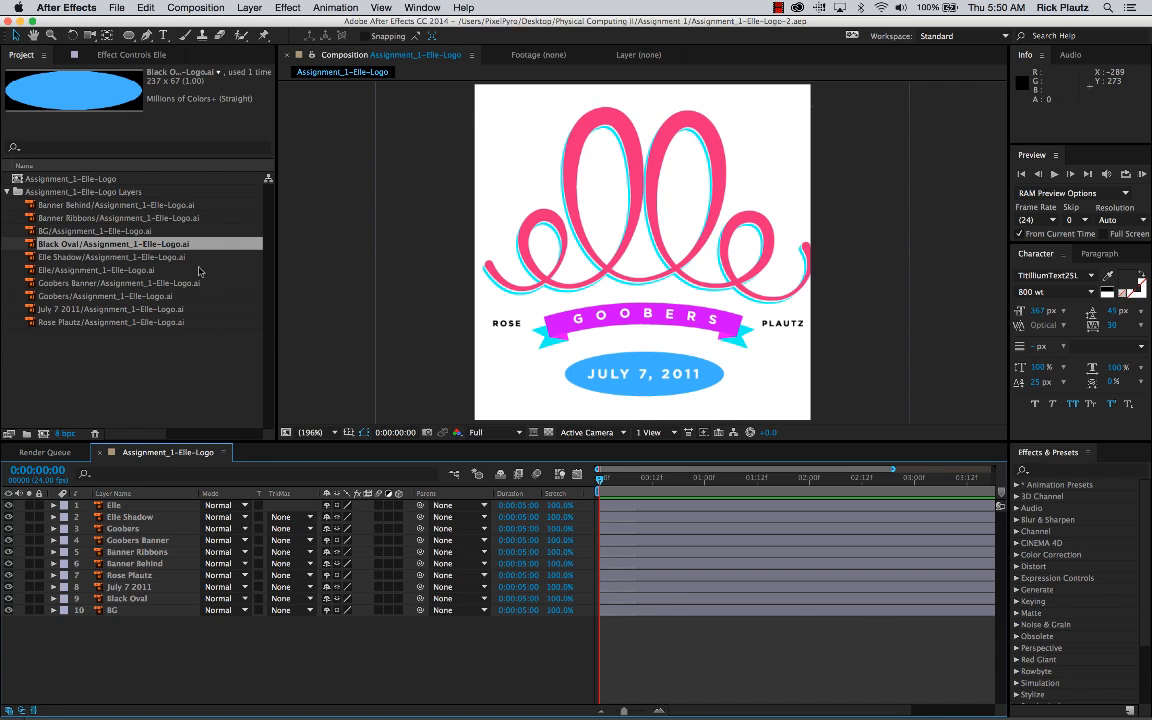
pyautogui.click(240, 8)
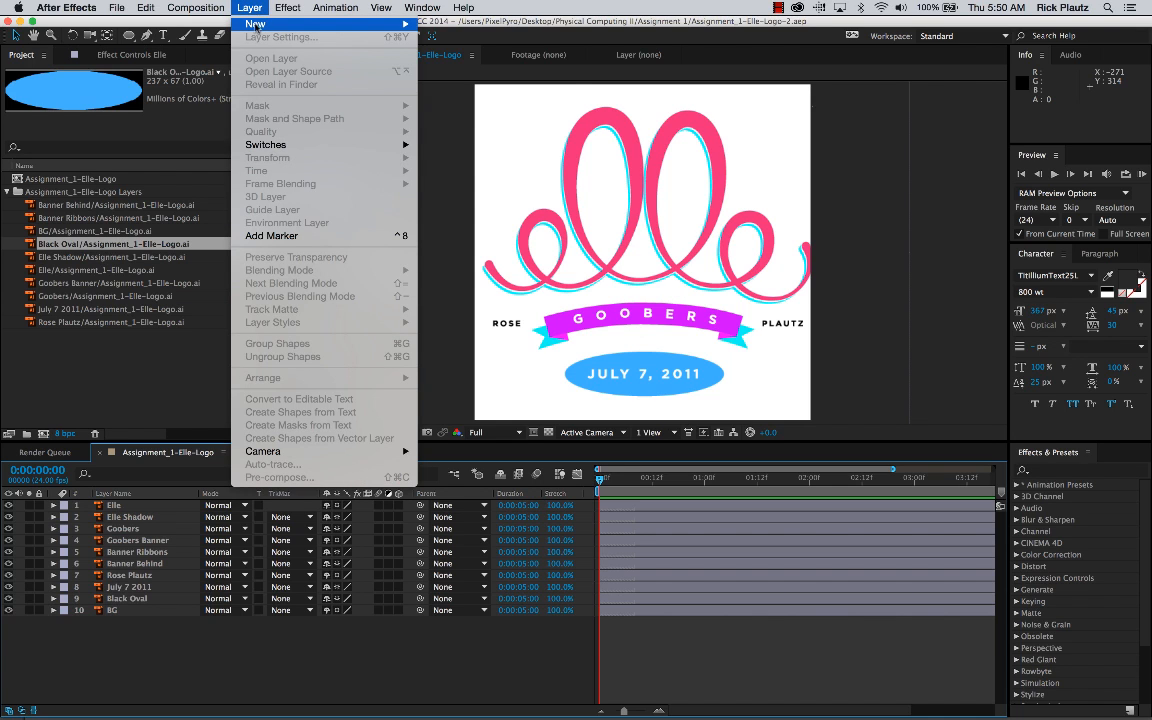
pyautogui.moveTo(284, 25)
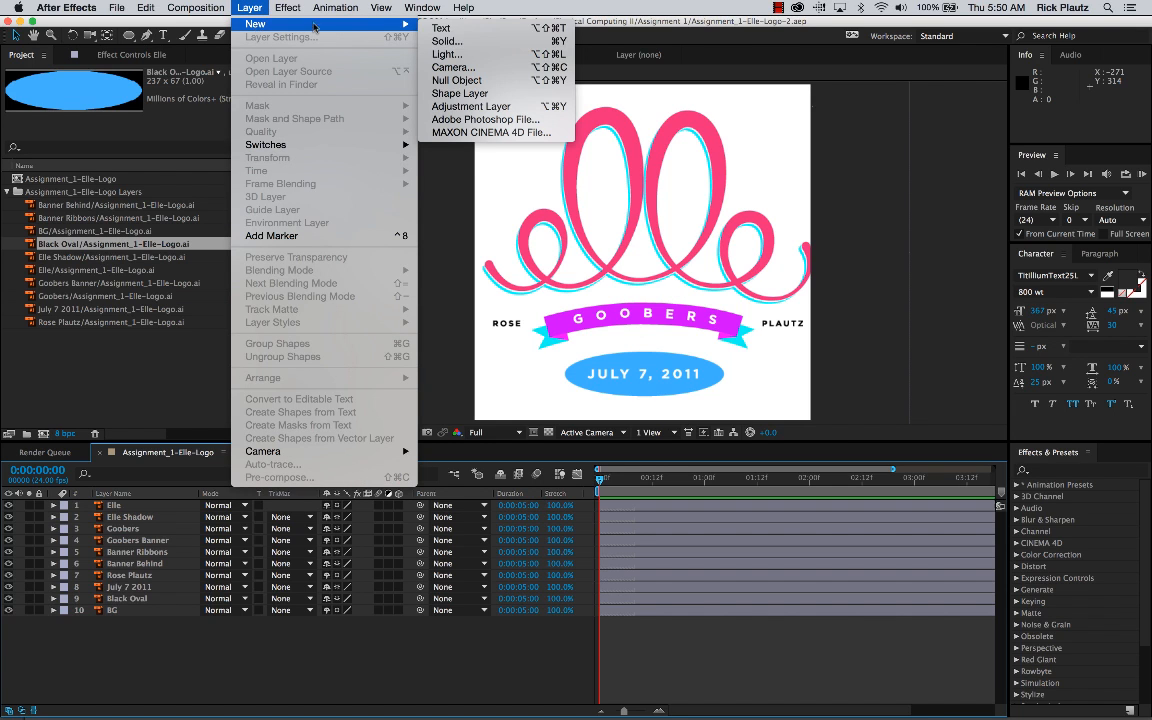
pyautogui.click(494, 80)
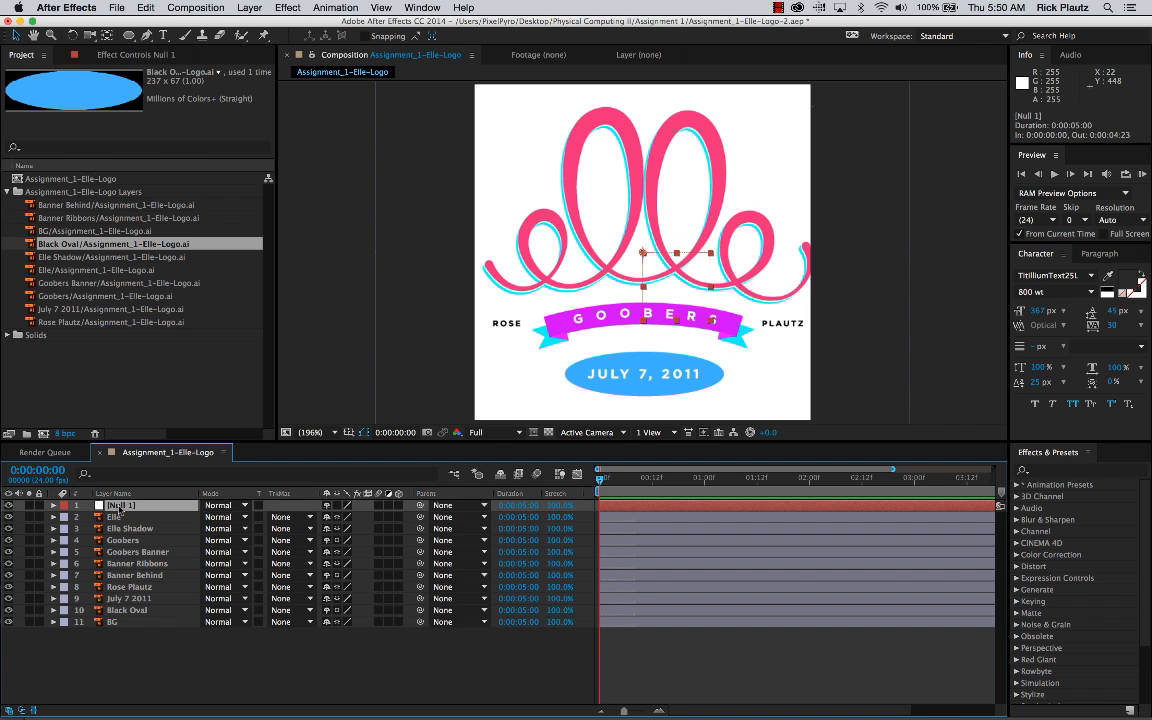
# Step: Examine the null layer's transform properties and compare them with those of the Elle and Elle Shadow layers
pyautogui.click(53, 505)
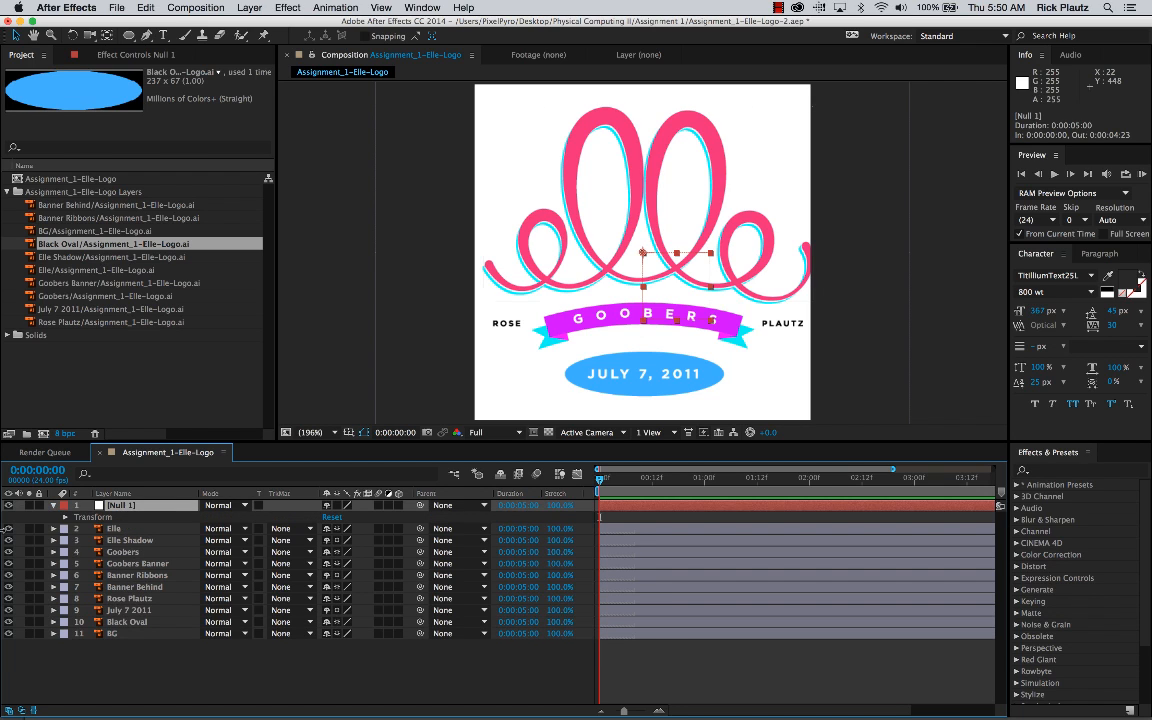
pyautogui.click(65, 517)
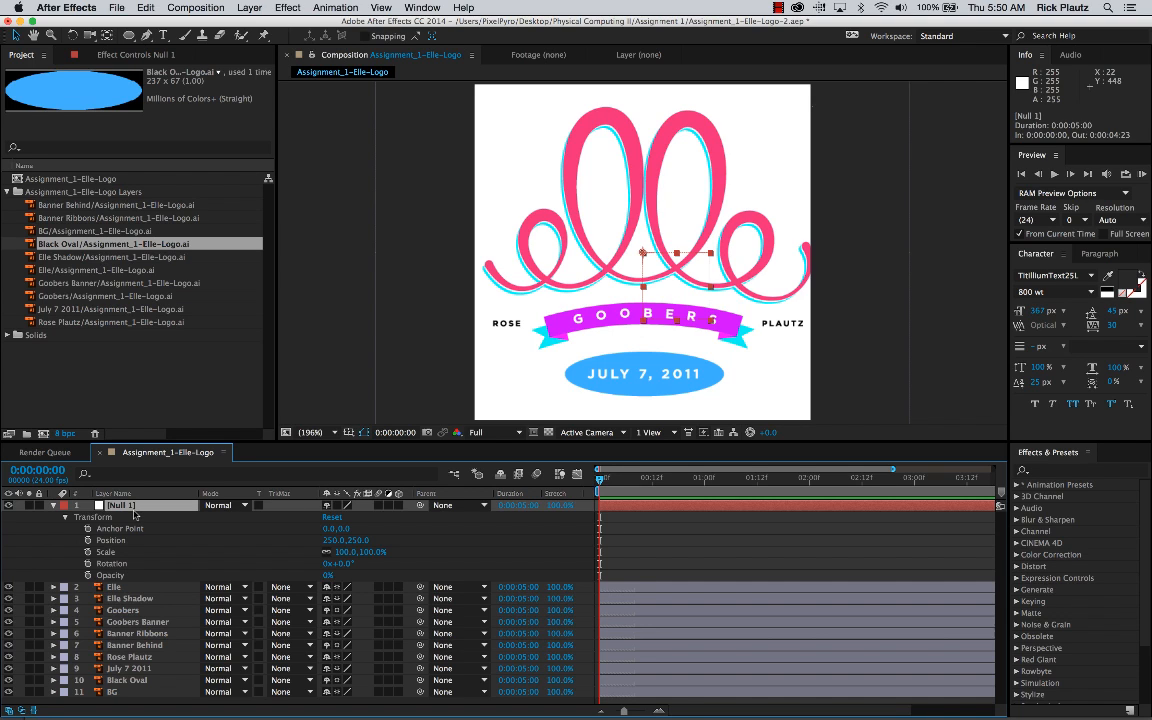
pyautogui.click(54, 505)
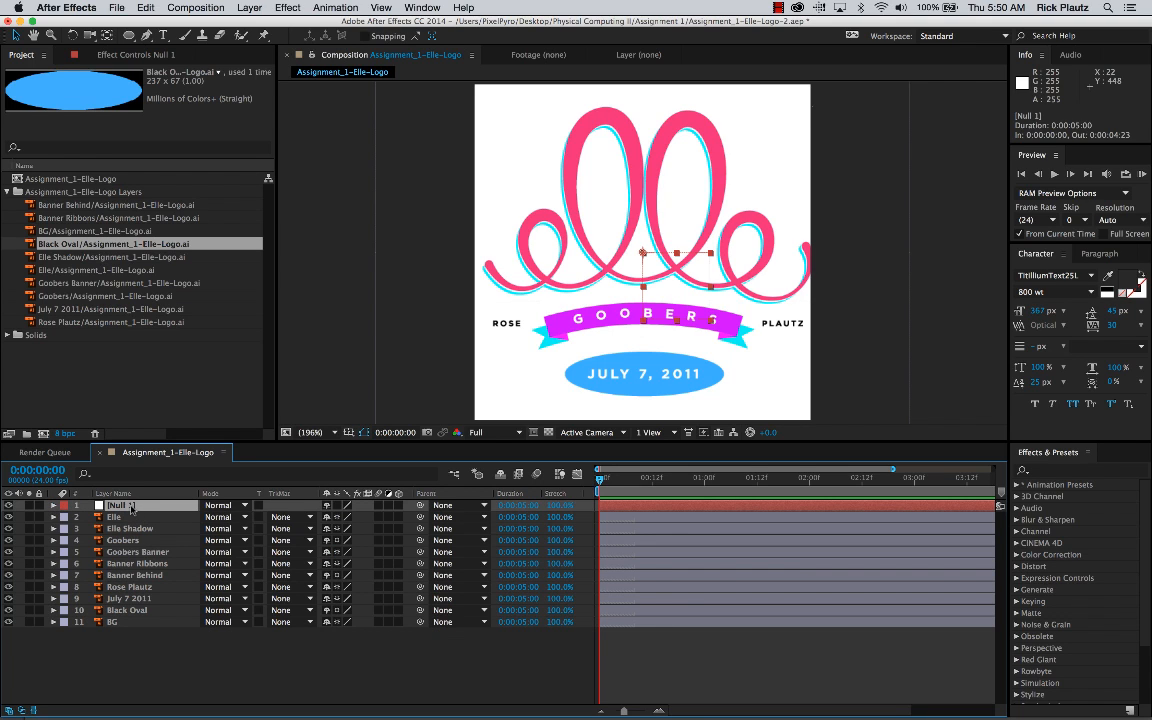
pyautogui.click(54, 505)
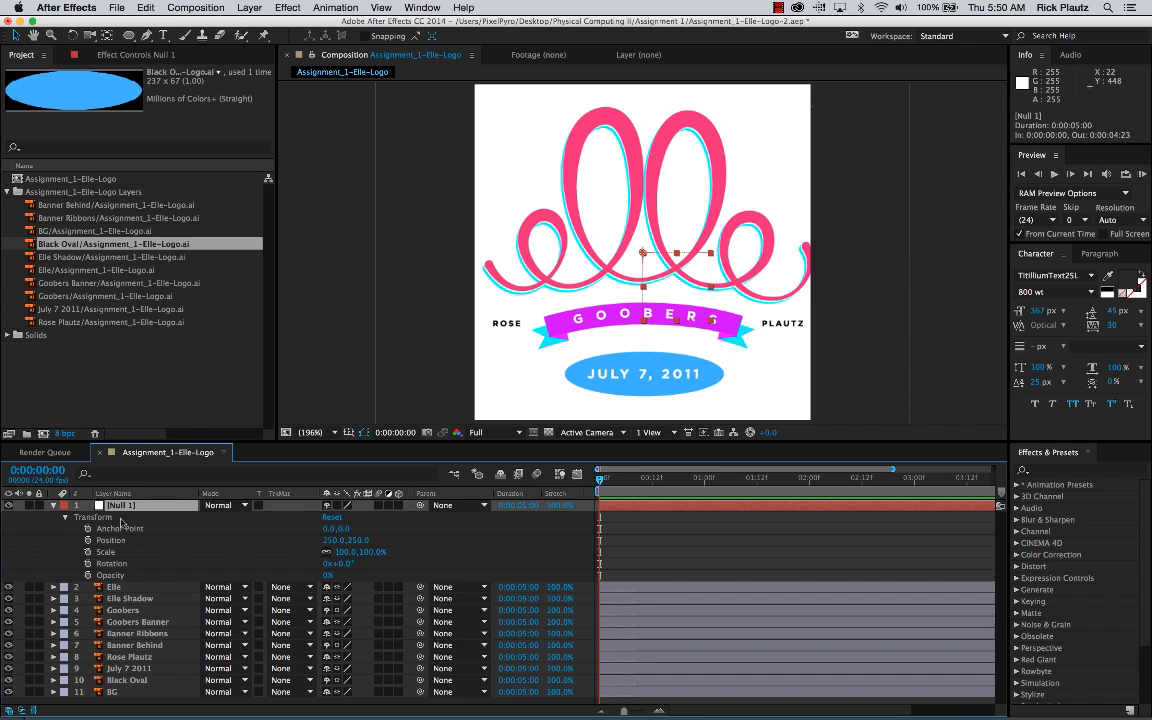
pyautogui.click(54, 587)
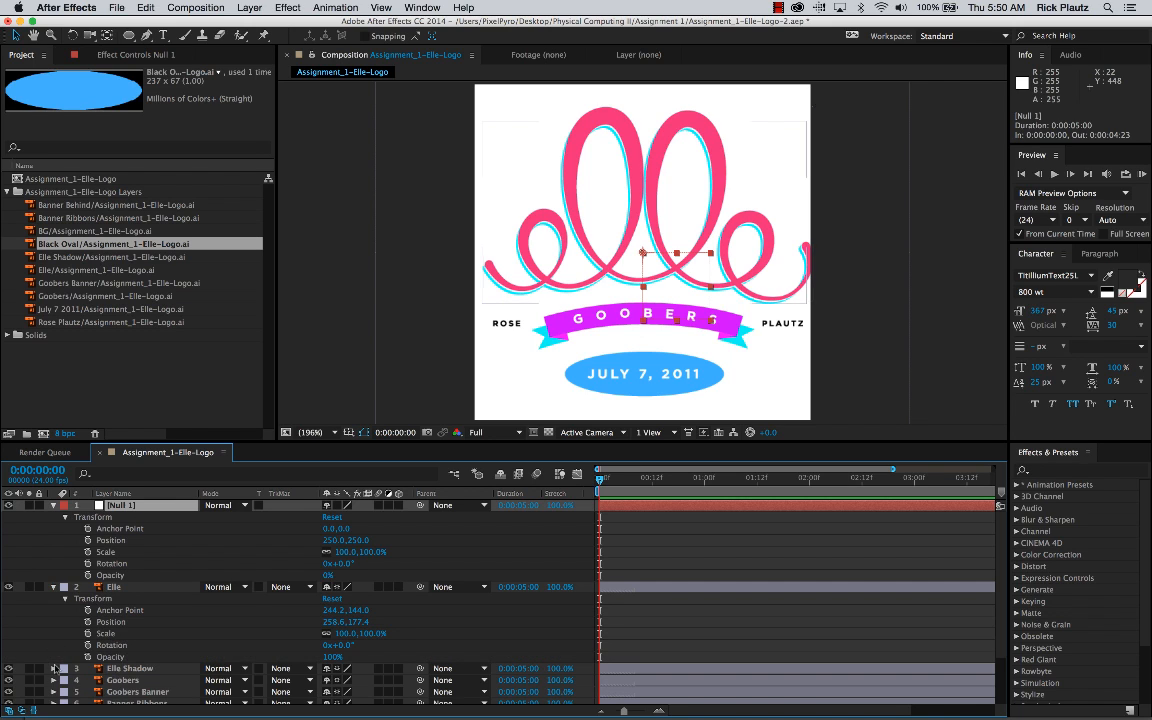
pyautogui.click(54, 668)
pyautogui.scroll(-2, 125, 619)
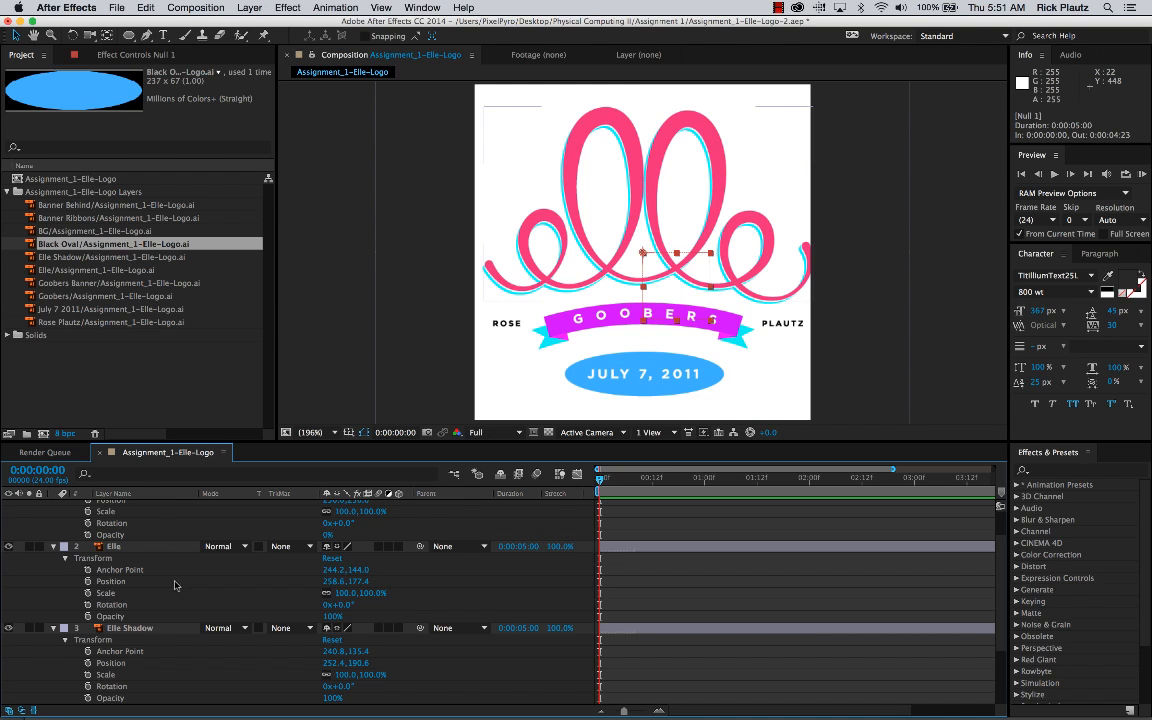
pyautogui.click(54, 628)
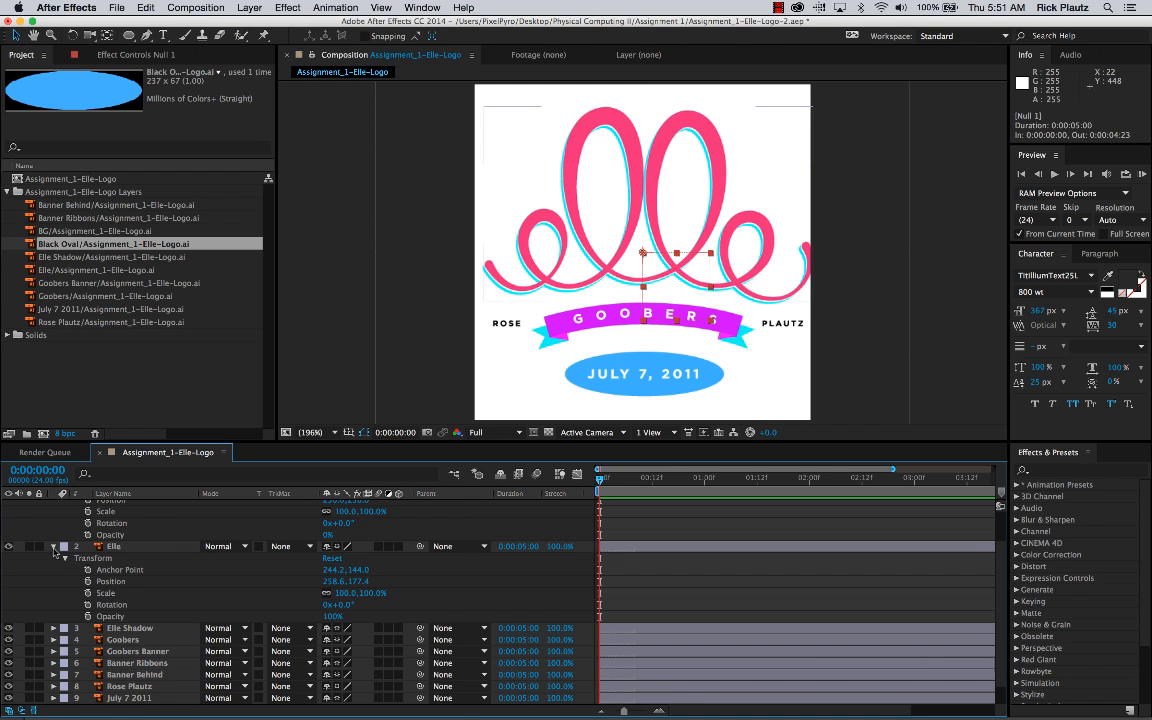
pyautogui.click(54, 547)
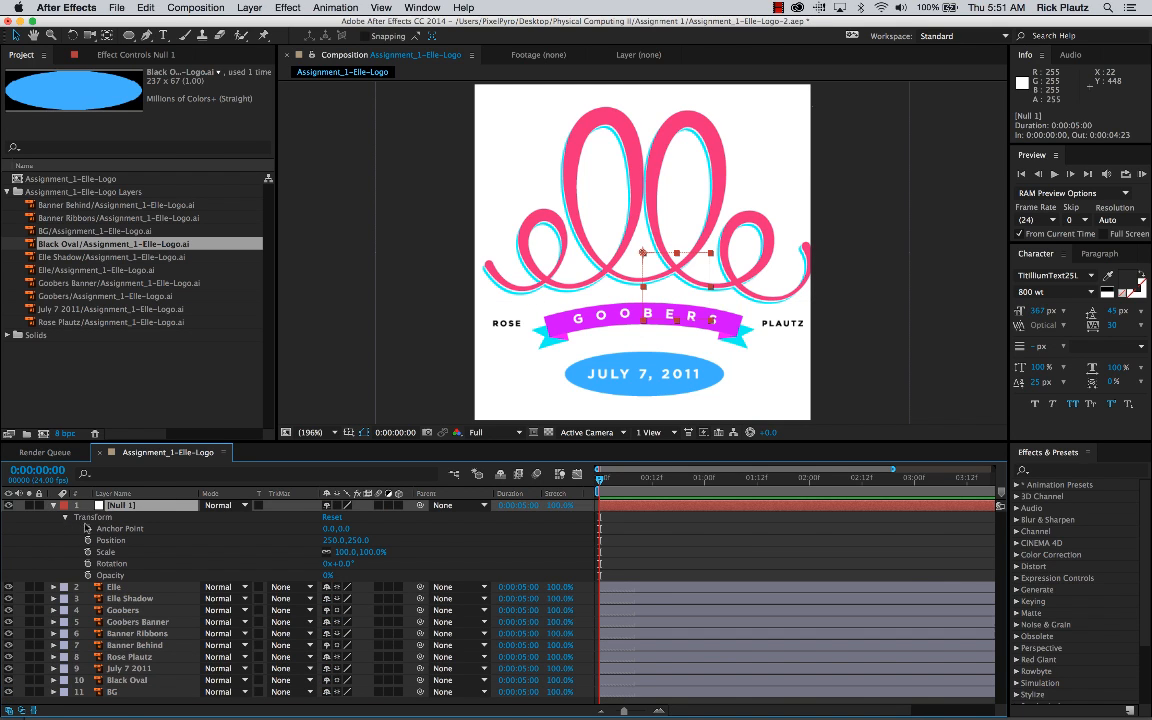
# Step: Highlight the null layer's Anchor Point, Position, Scale and Rotation properties in turn
pyautogui.click(103, 549)
pyautogui.click(103, 530)
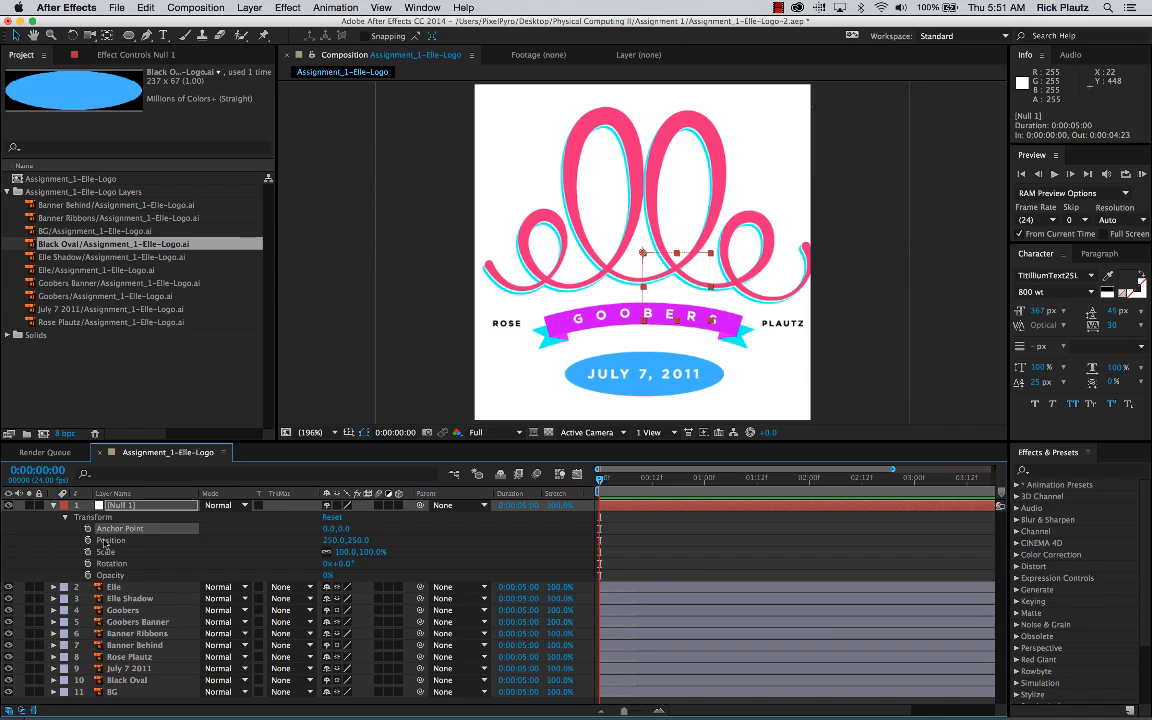
pyautogui.click(102, 541)
pyautogui.click(102, 552)
pyautogui.click(104, 564)
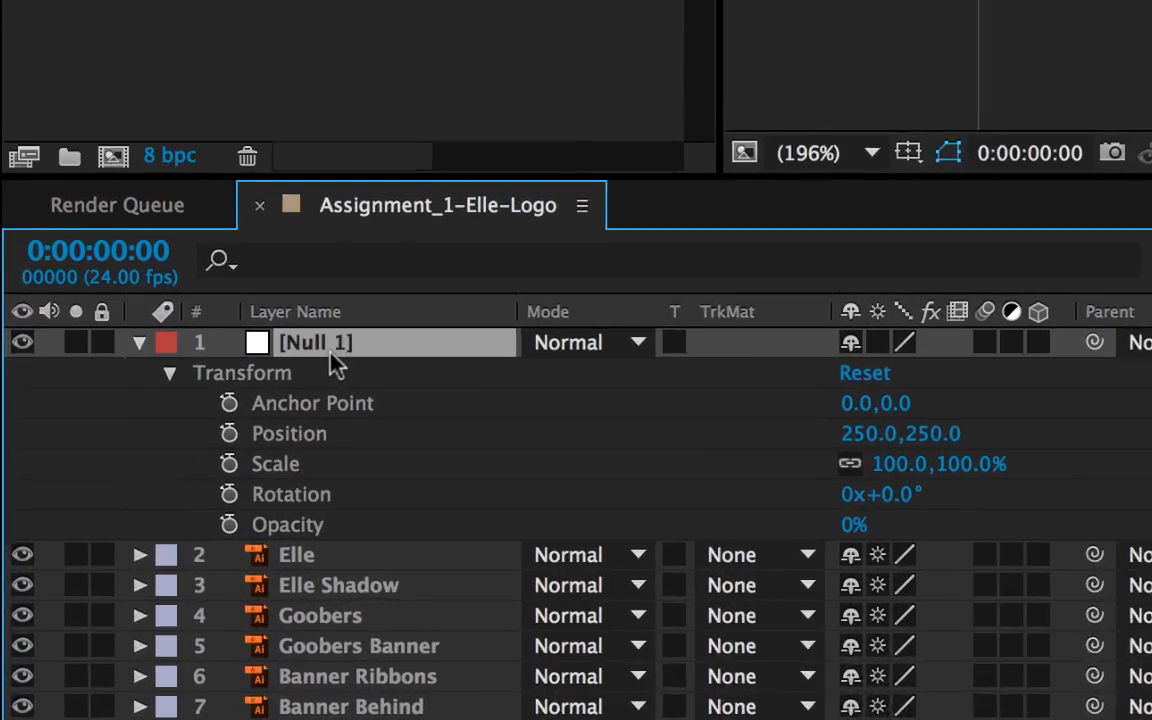
# Step: Show the null layer's Anchor Point, Position, Scale, Rotation and Opacity individually, ending with its properties collapsed
pyautogui.press('a')
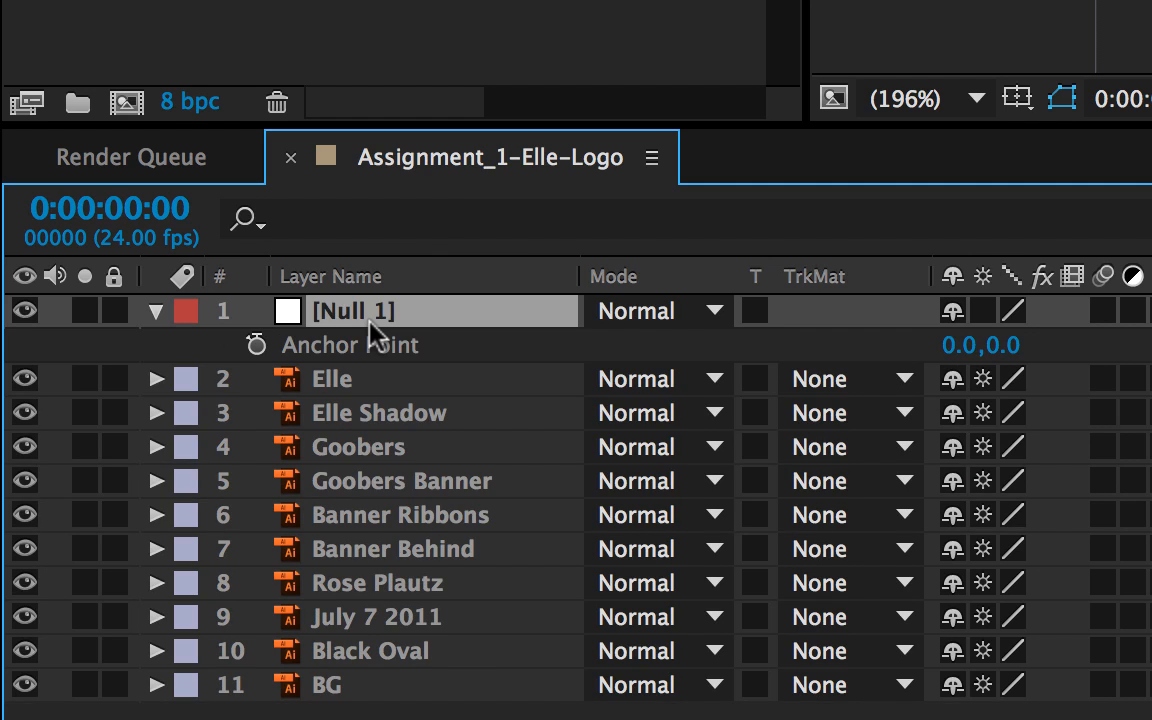
pyautogui.press('p')
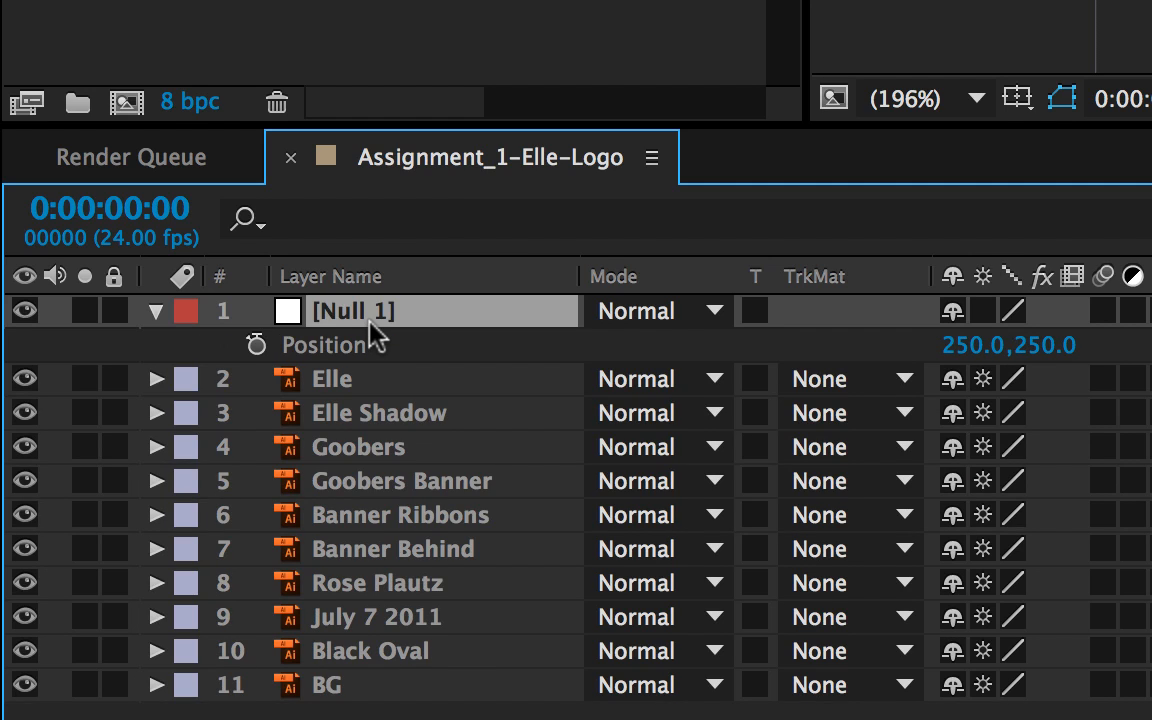
pyautogui.press('s')
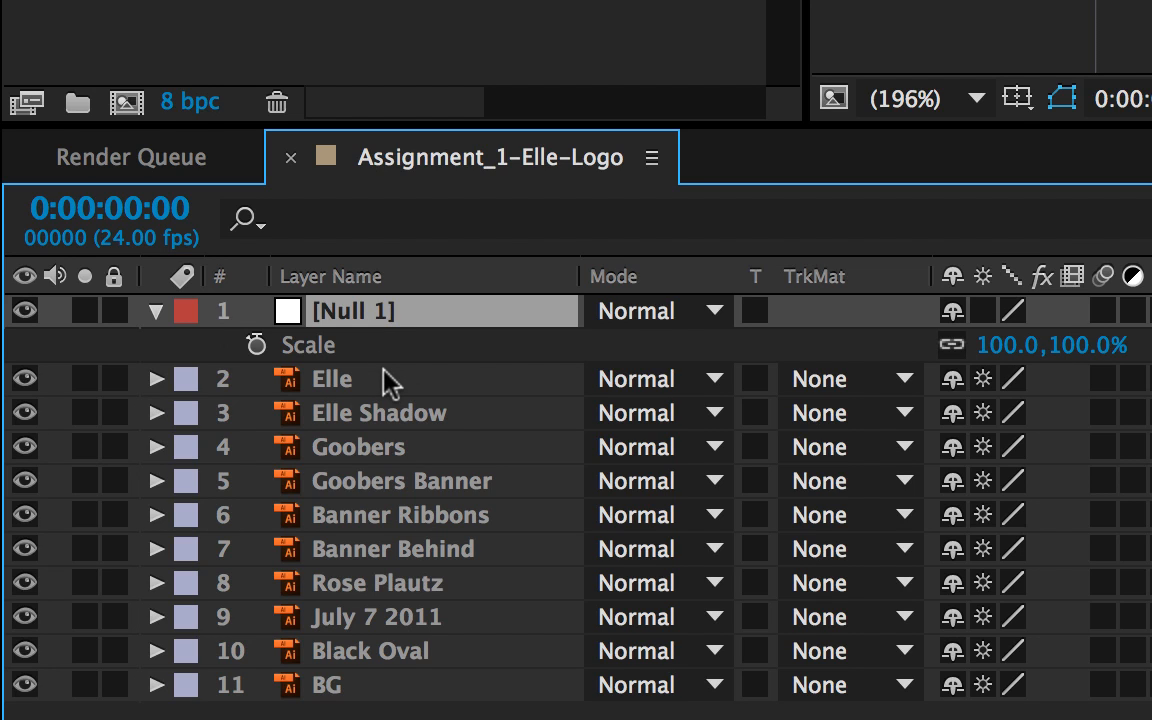
pyautogui.press('r')
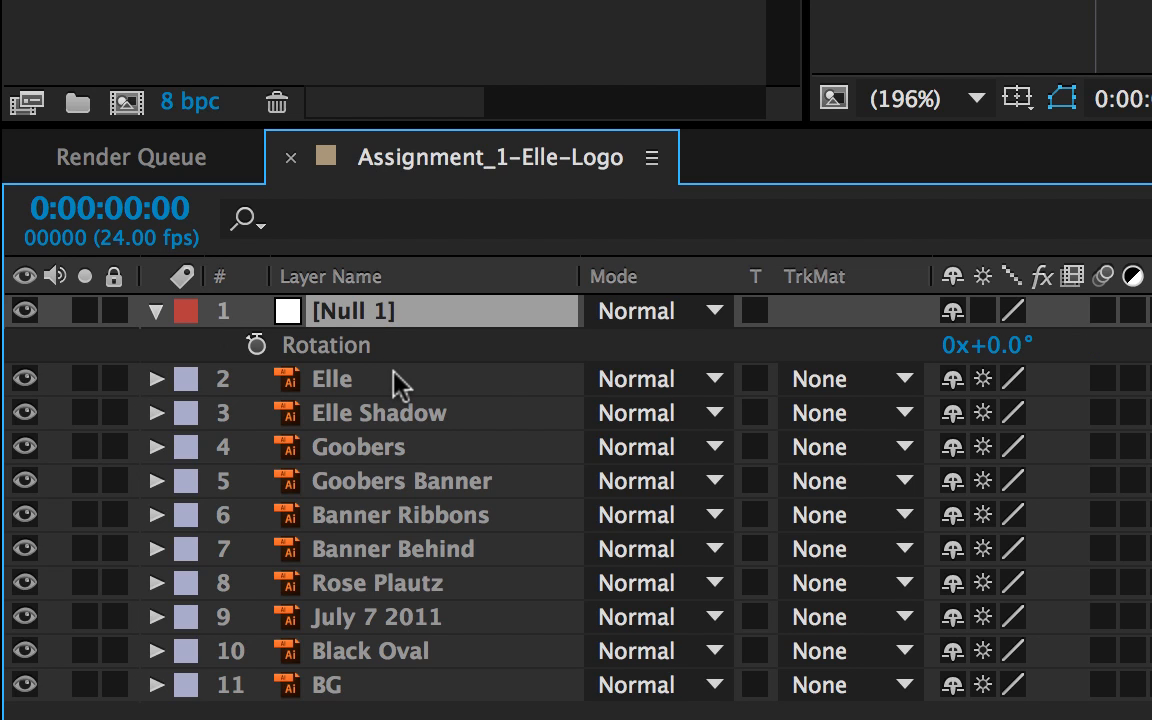
pyautogui.press('End')
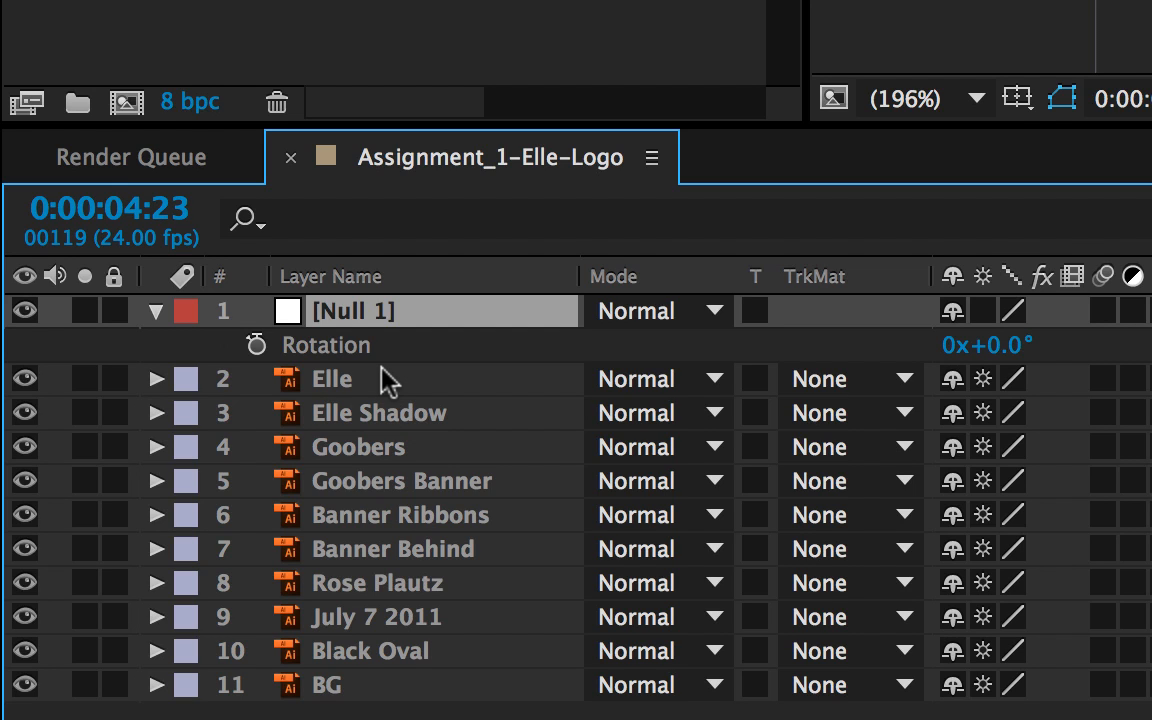
pyautogui.press('t')
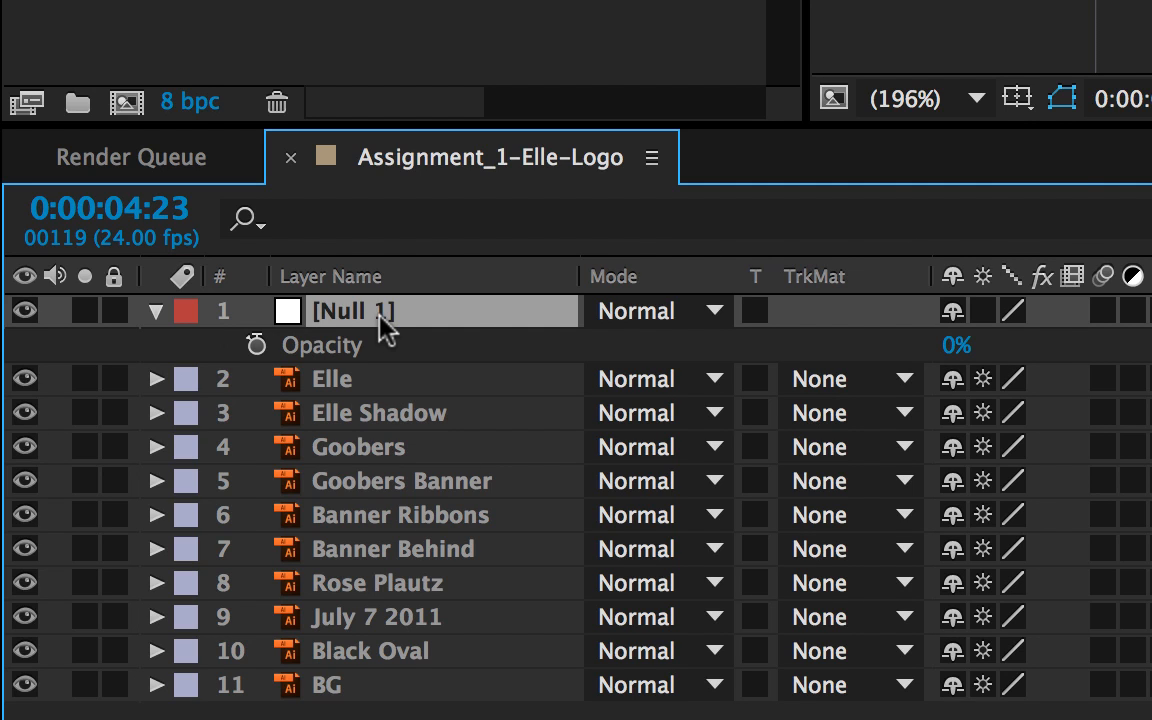
pyautogui.press('p')
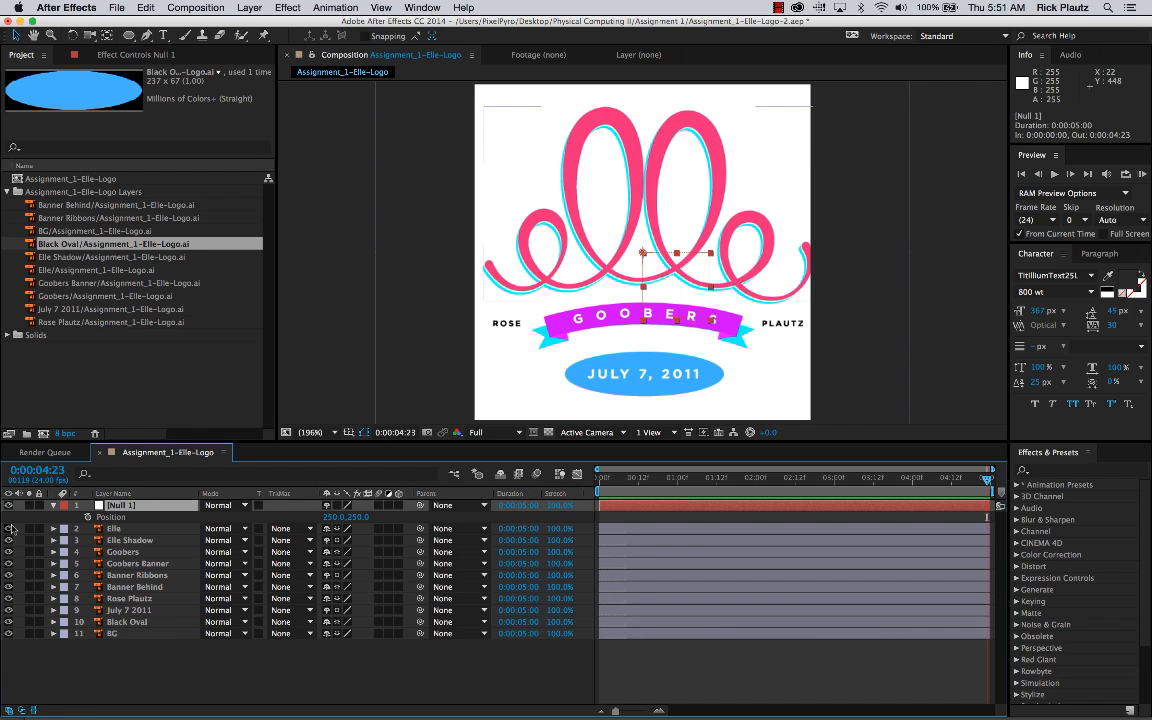
pyautogui.press('p')
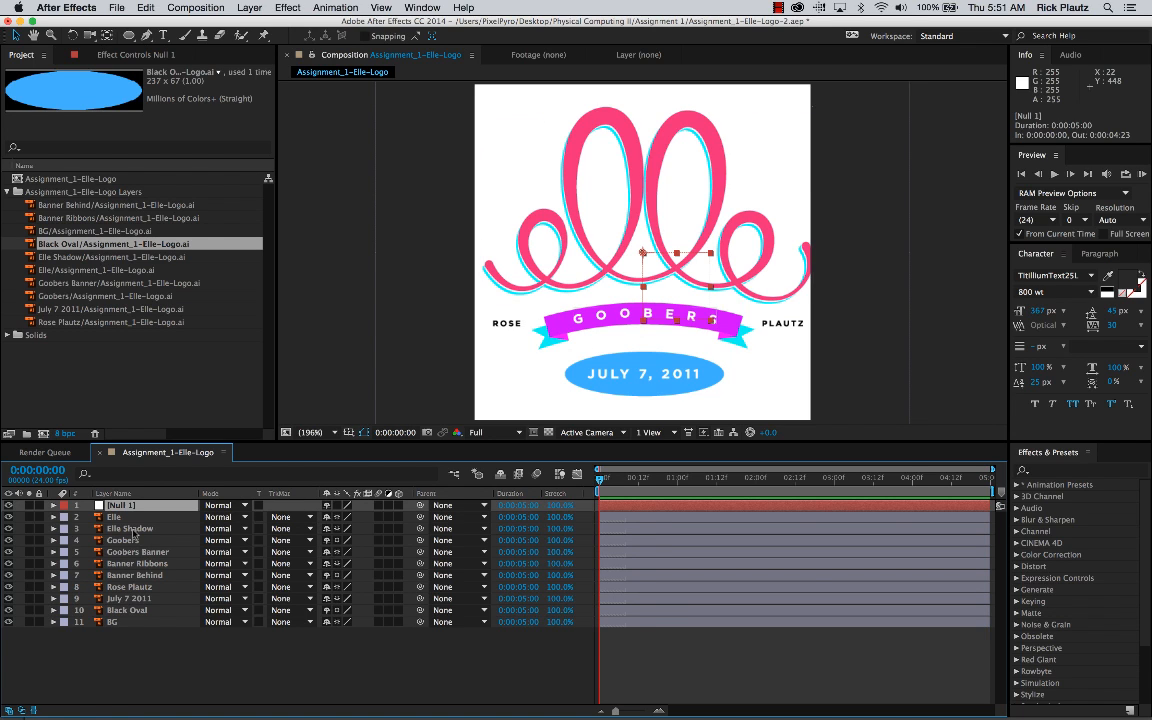
# Step: At the start of the composition, parent all layers from Elle through Black Oval to Null 1, leaving out BG
pyautogui.press('Home')
pyautogui.click(127, 518)
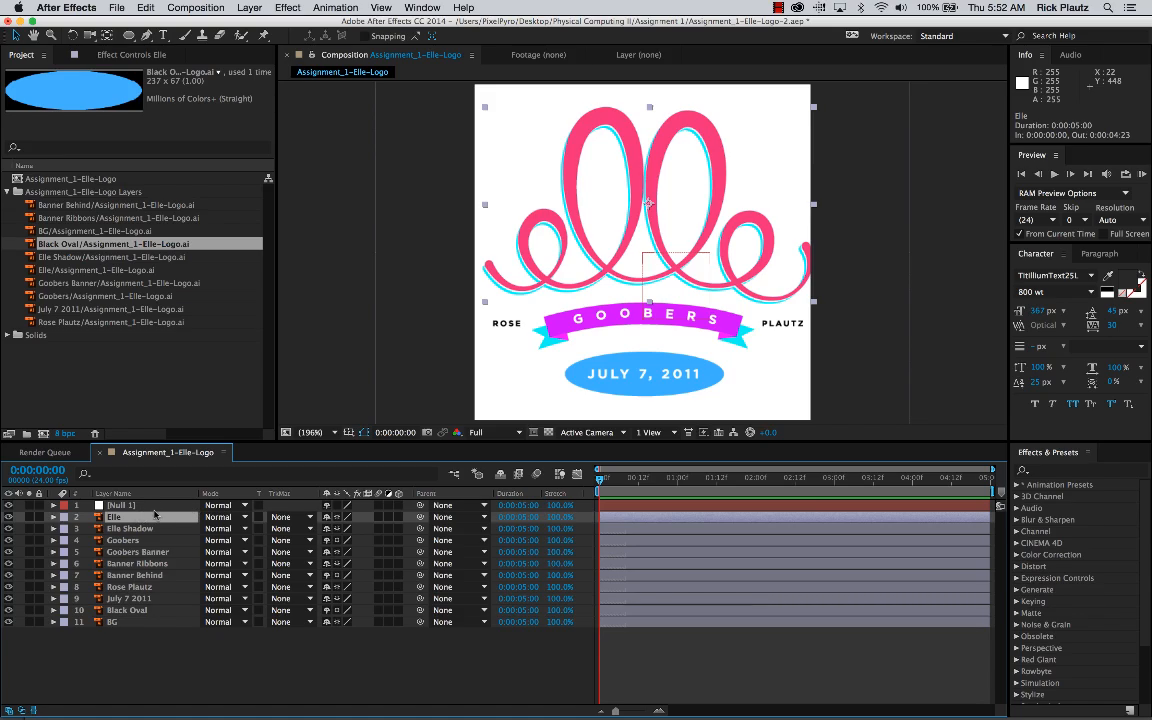
pyautogui.keyDown('shift'); pyautogui.click(127, 610); pyautogui.keyUp('shift')
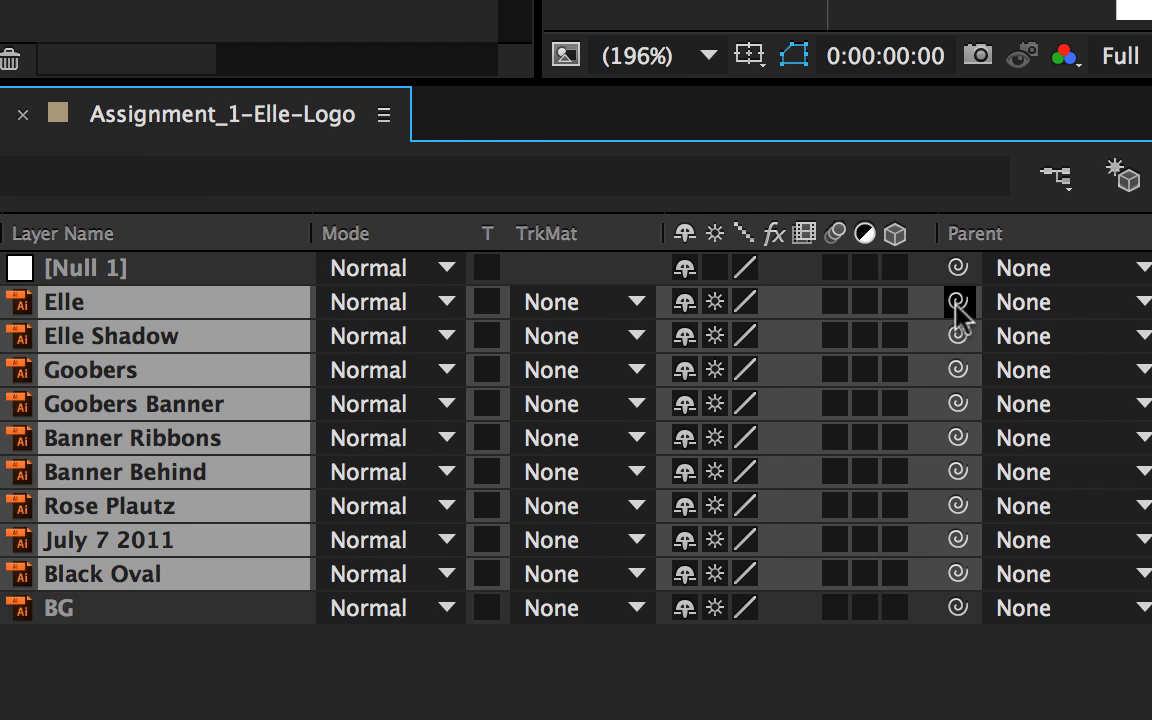
pyautogui.moveTo(960, 574); pyautogui.dragTo(80, 267)
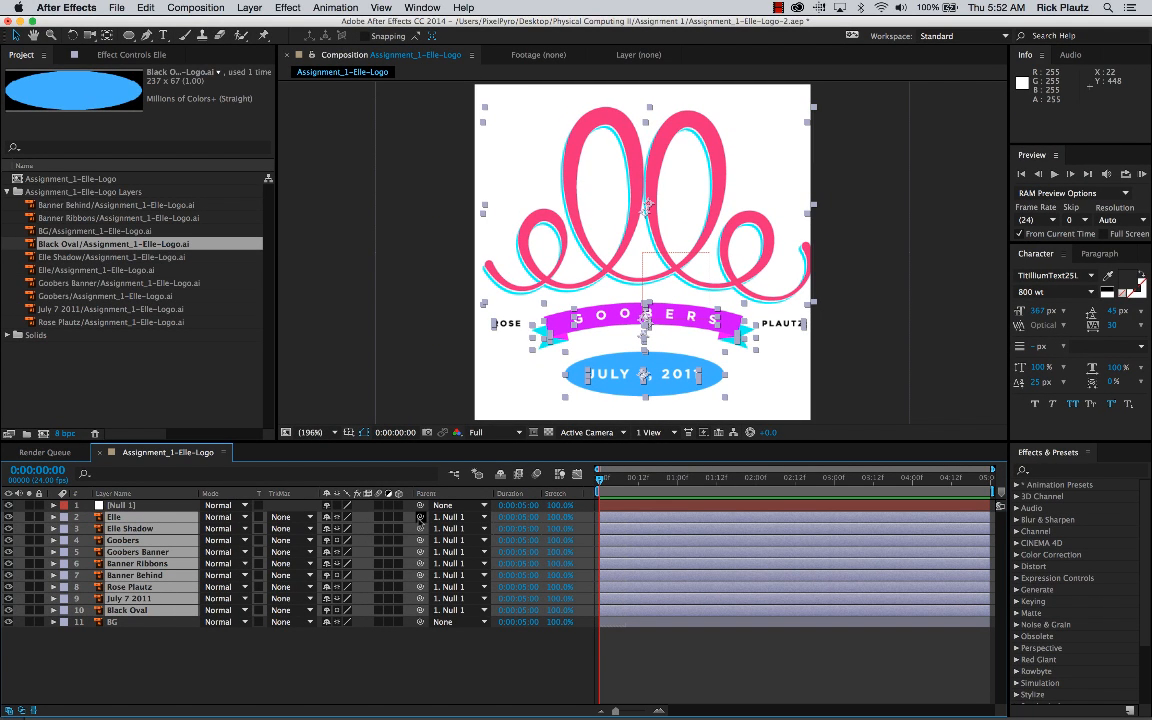
pyautogui.click(476, 518)
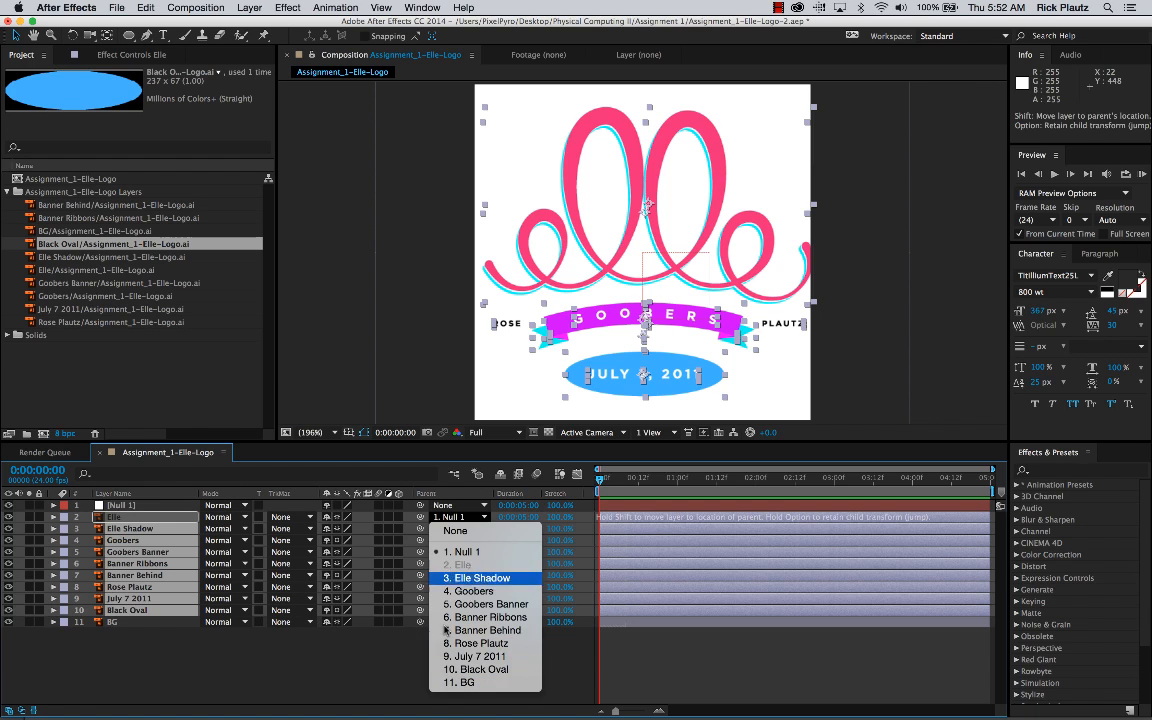
pyautogui.click(465, 551)
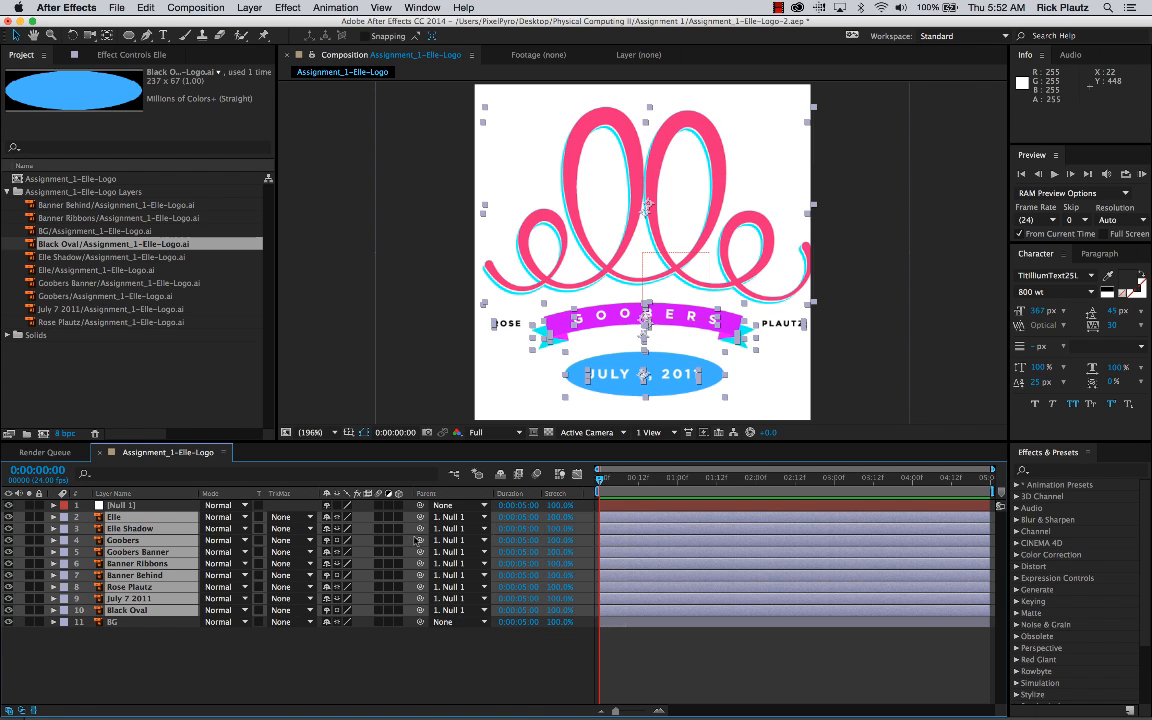
# Step: Set Null 1's Position to 251.0, 250.0 to shift the parented logo layers
pyautogui.click(120, 505)
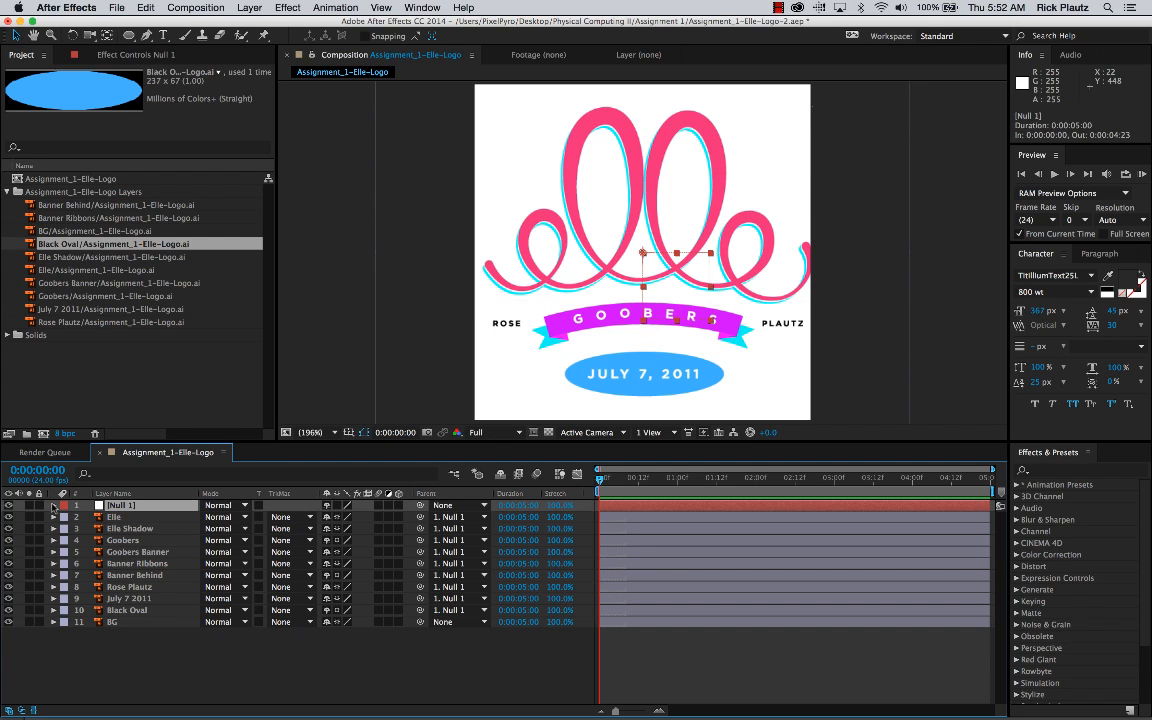
pyautogui.press('p')
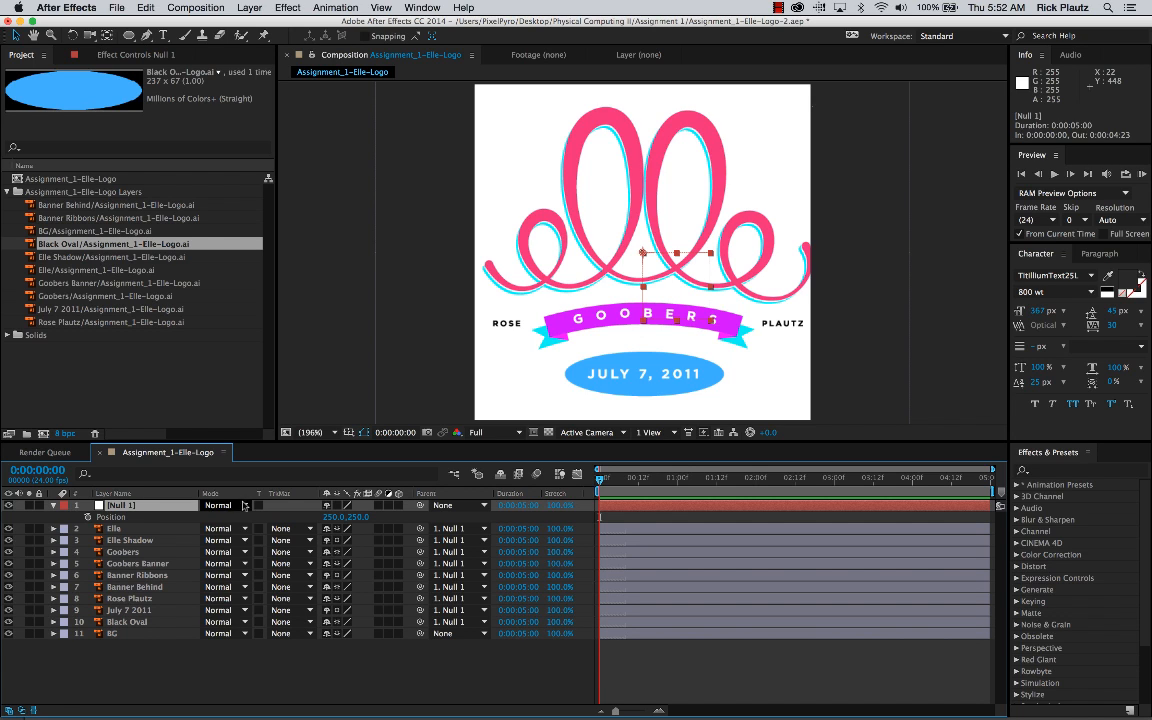
pyautogui.moveTo(335, 517)
pyautogui.mouseDown()
pyautogui.moveTo(210, 517)
pyautogui.moveTo(378, 517)
pyautogui.moveTo(182, 517)
pyautogui.moveTo(362, 517)
pyautogui.moveTo(336, 517)
pyautogui.mouseUp()
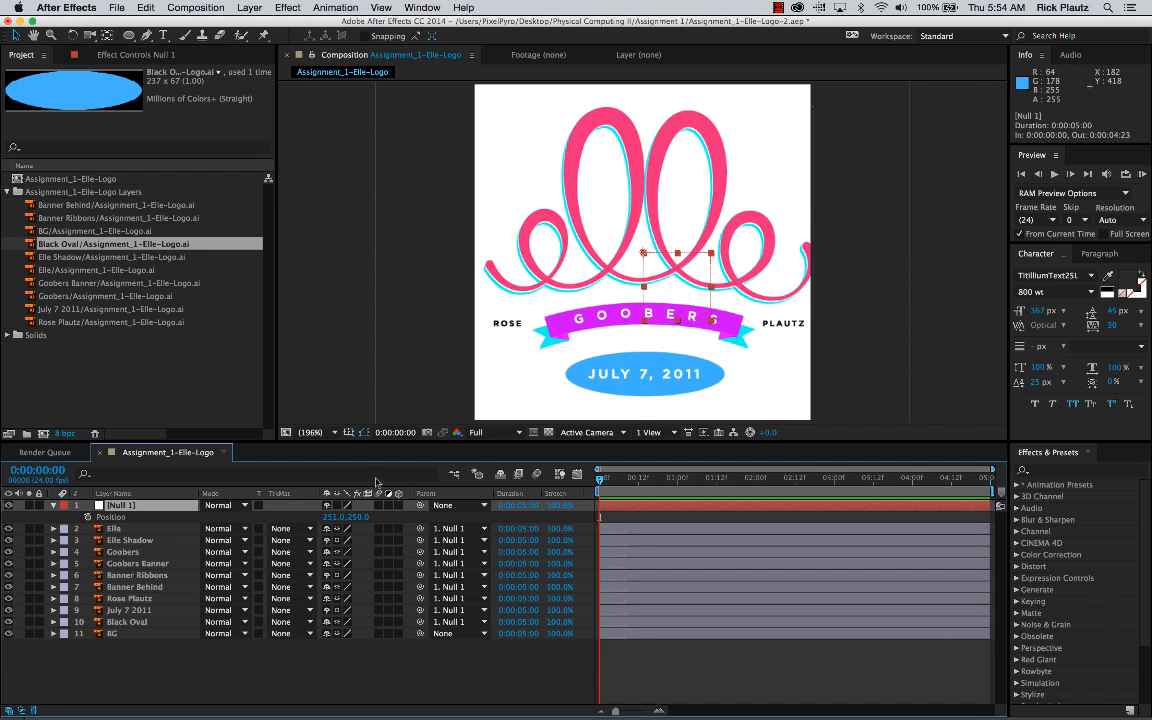
pyautogui.press("'")
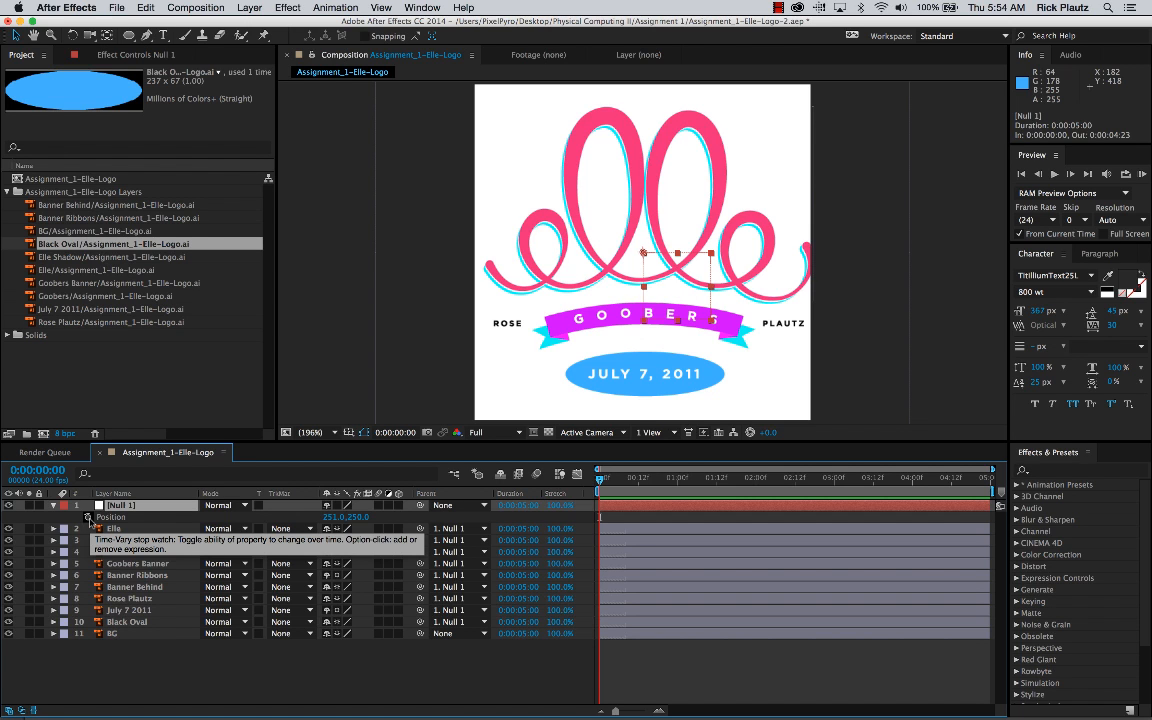
# Step: Reveal all of Null 1's transform properties and add a 100% Scale keyframe at 0:00:00:00
pyautogui.click(53, 505)
pyautogui.click(53, 505)
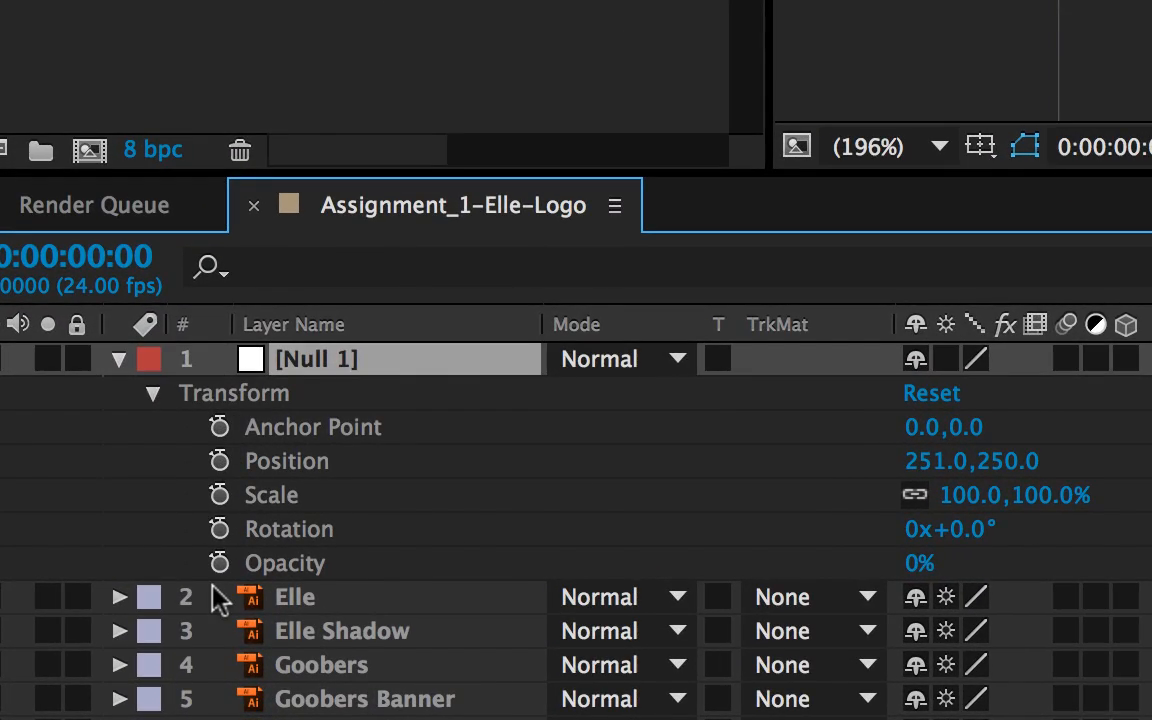
pyautogui.click(220, 497)
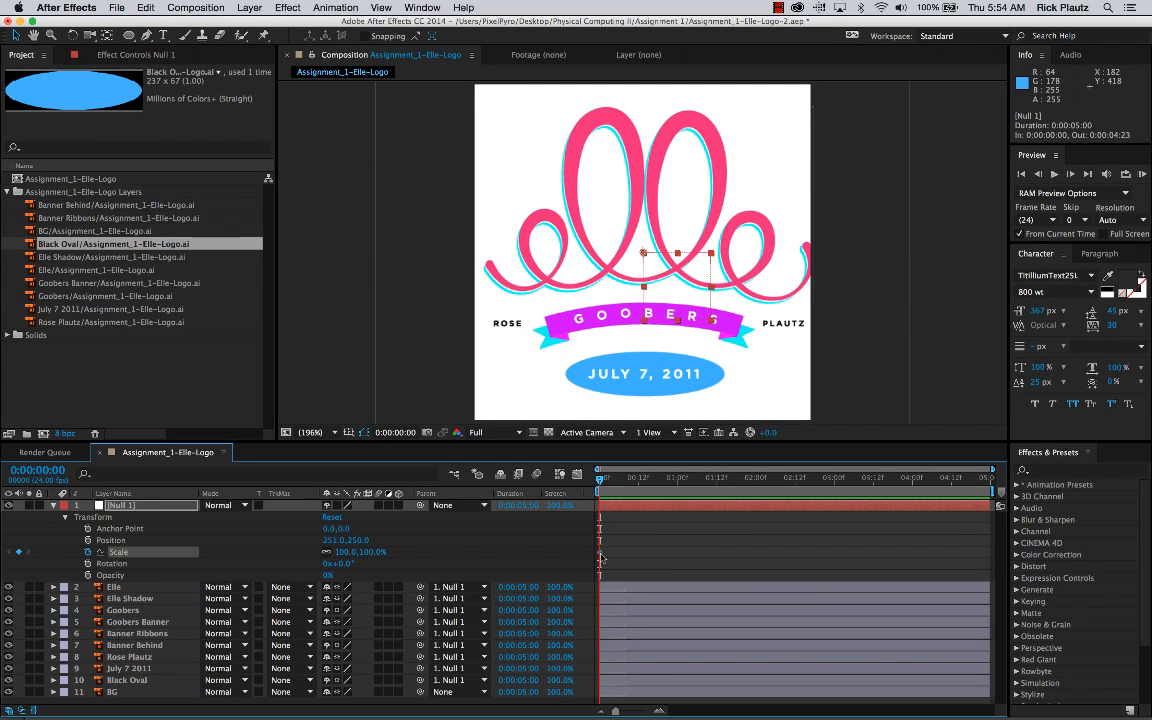
pyautogui.moveTo(601, 557)
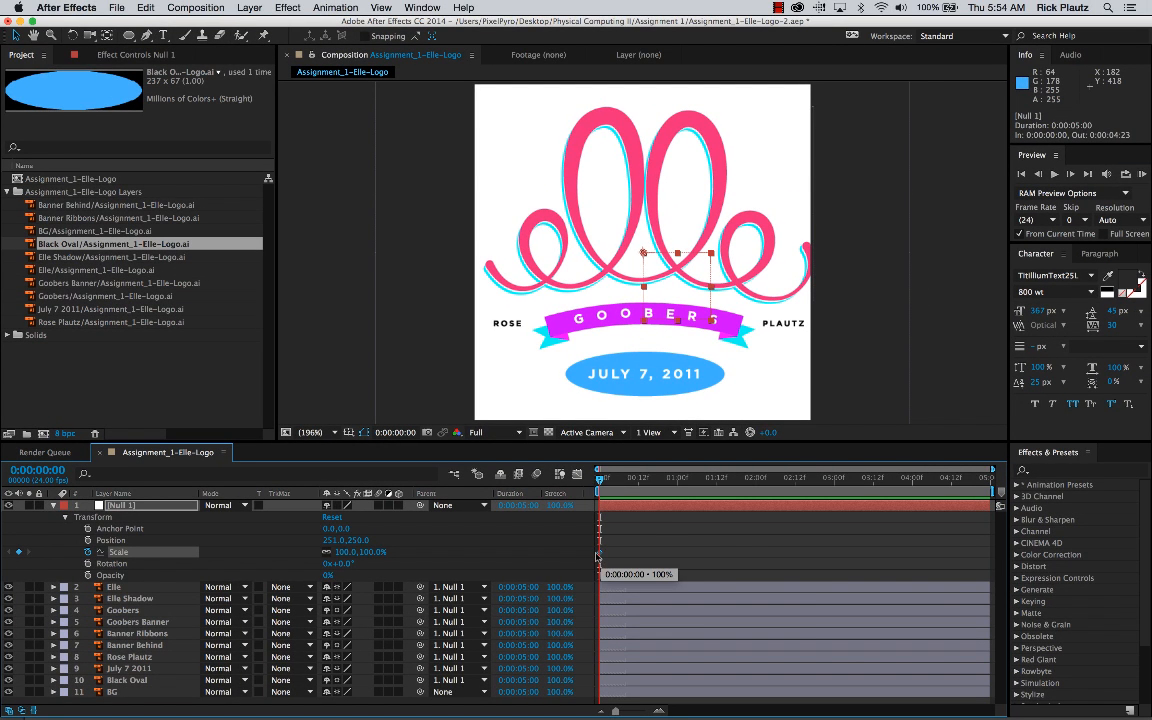
# Step: Move Null 1's 100% Scale keyframe from the start of the composition to 0:00:01:08
pyautogui.moveTo(599, 553); pyautogui.dragTo(629, 555)
pyautogui.click(625, 480)
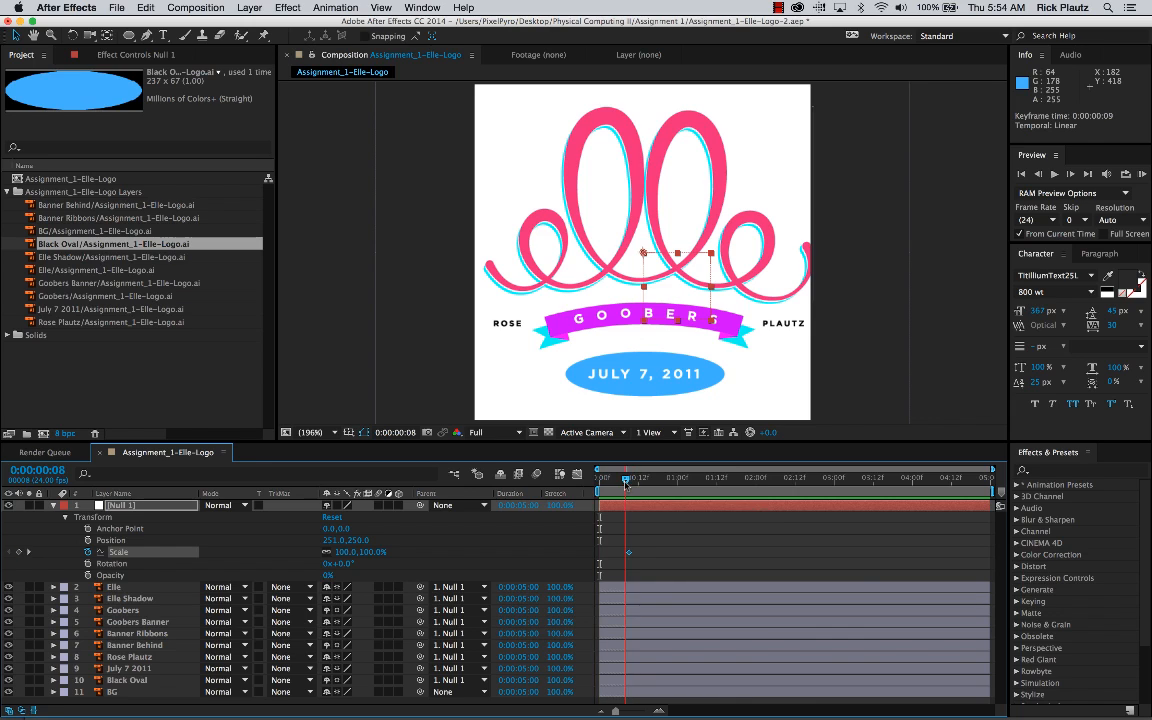
pyautogui.moveTo(626, 485); pyautogui.dragTo(630, 485)
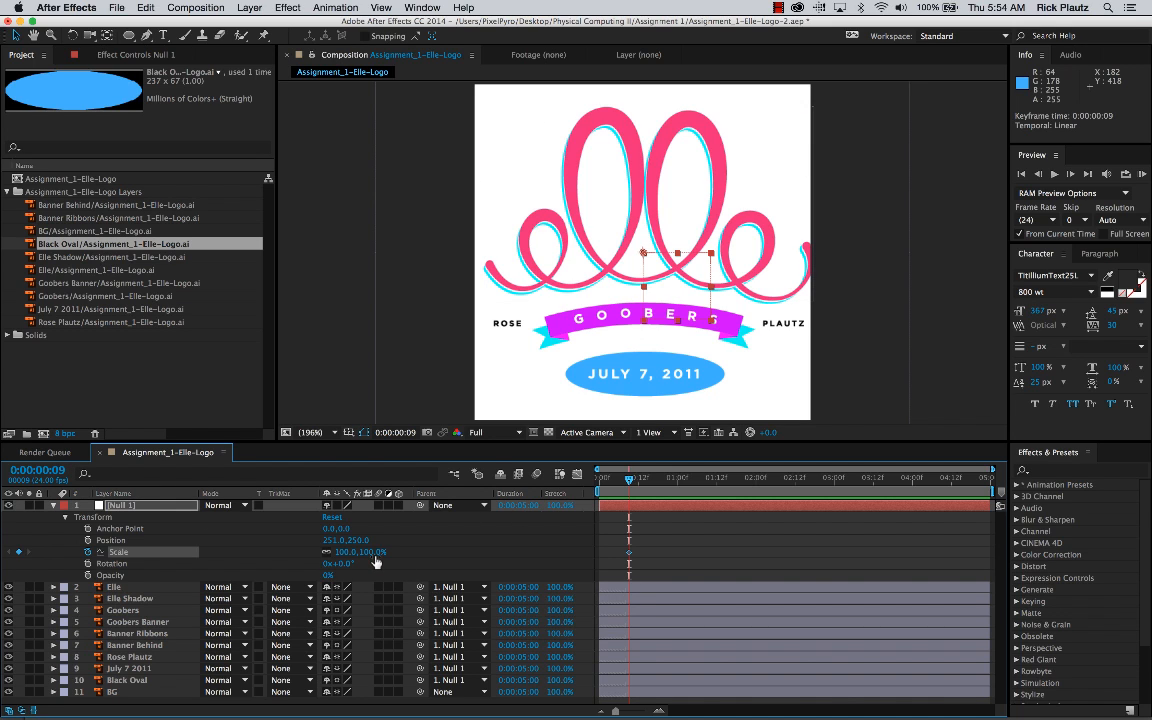
pyautogui.click(658, 558)
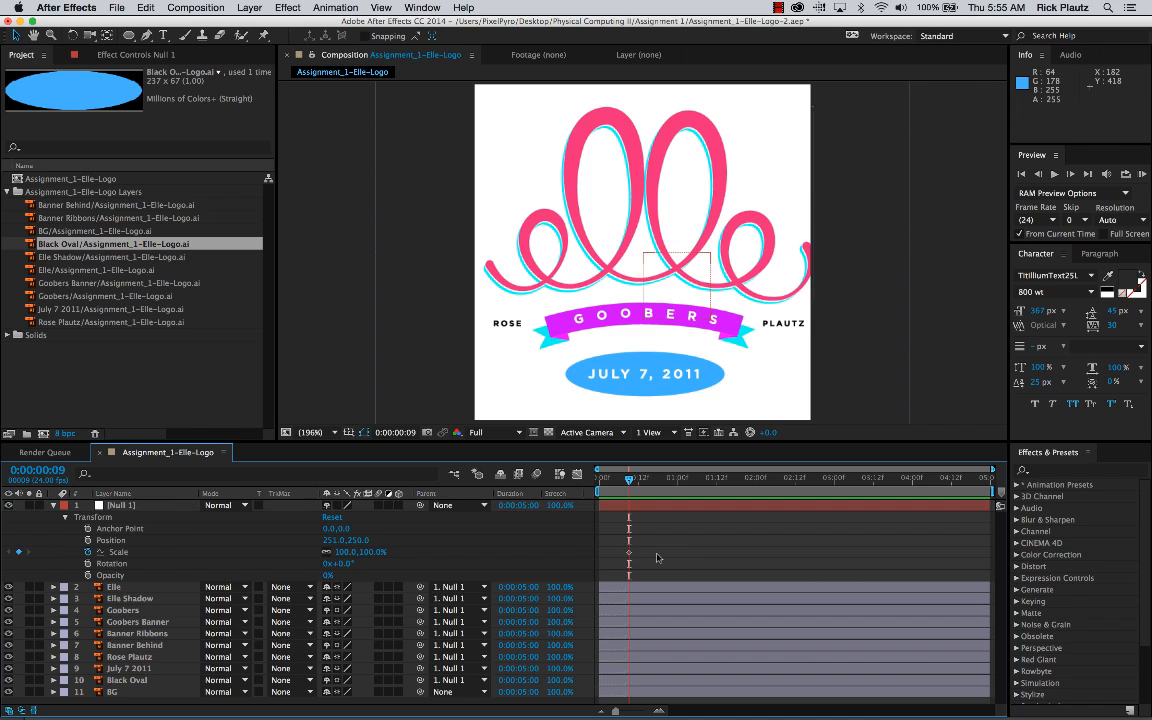
pyautogui.moveTo(629, 552); pyautogui.dragTo(704, 553)
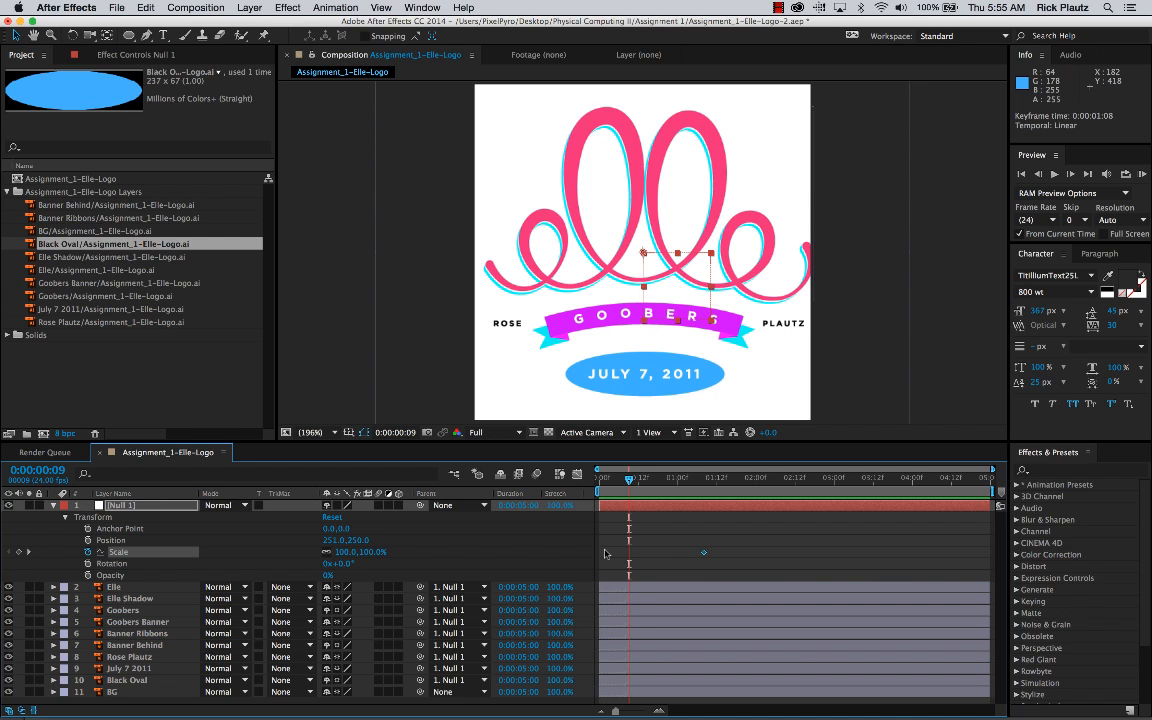
pyautogui.click(706, 556)
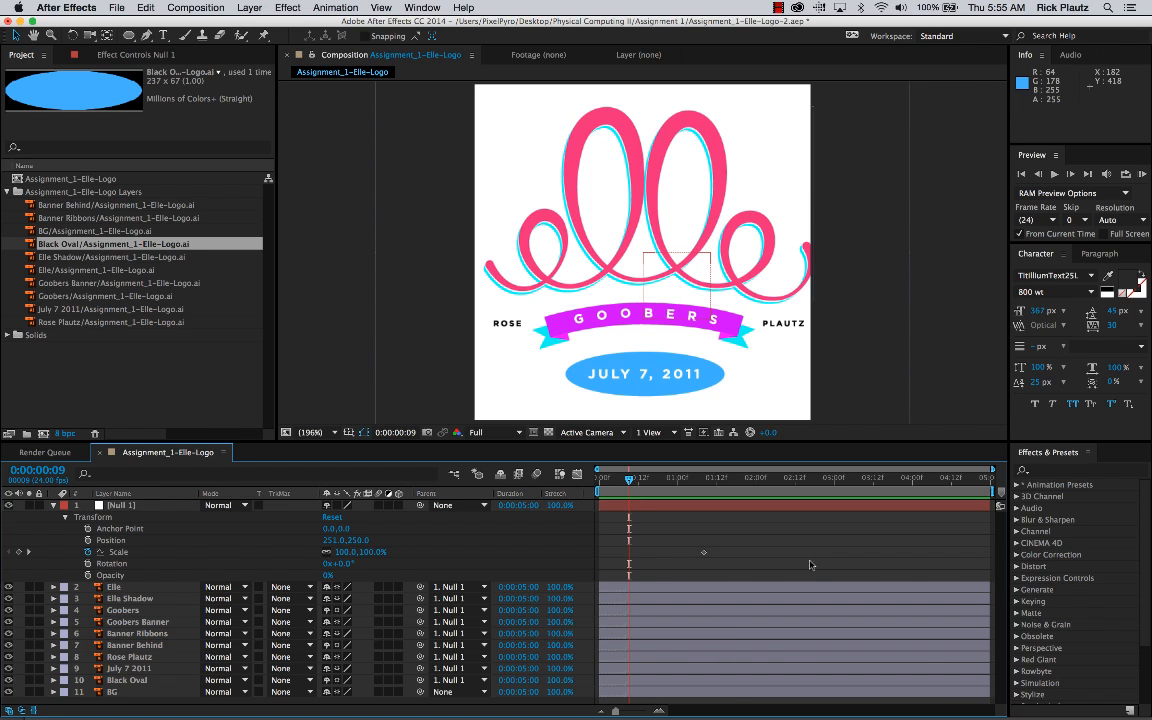
# Step: Copy Null 1's 100% Scale keyframe to an earlier time at 0:00:00:15, and delete that copy
pyautogui.click(705, 553)
pyautogui.press('super+c')
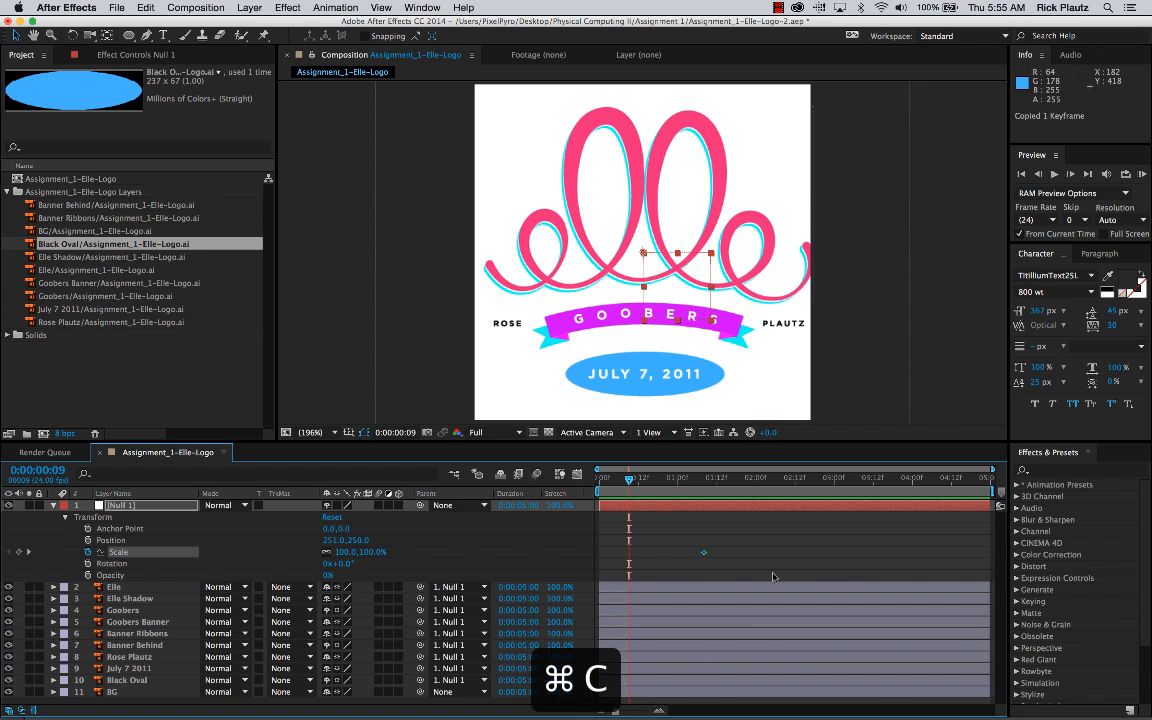
pyautogui.press('super+v')
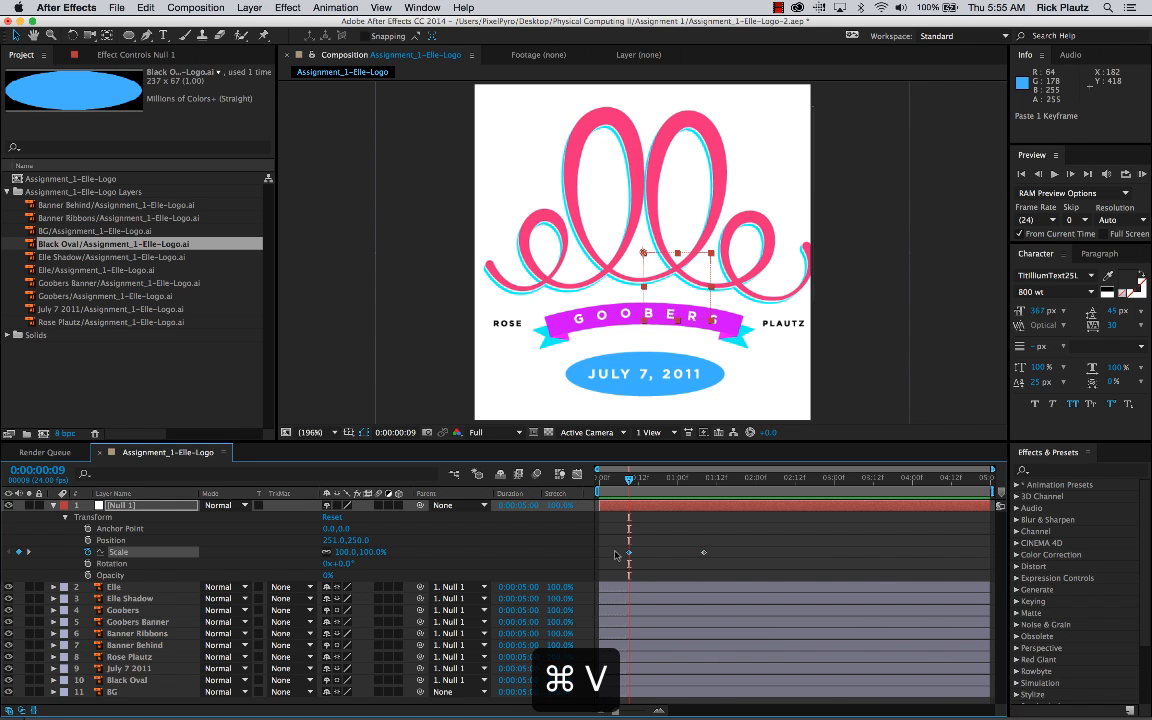
pyautogui.moveTo(630, 555)
pyautogui.mouseDown()
pyautogui.moveTo(661, 558)
pyautogui.moveTo(650, 557)
pyautogui.mouseUp()
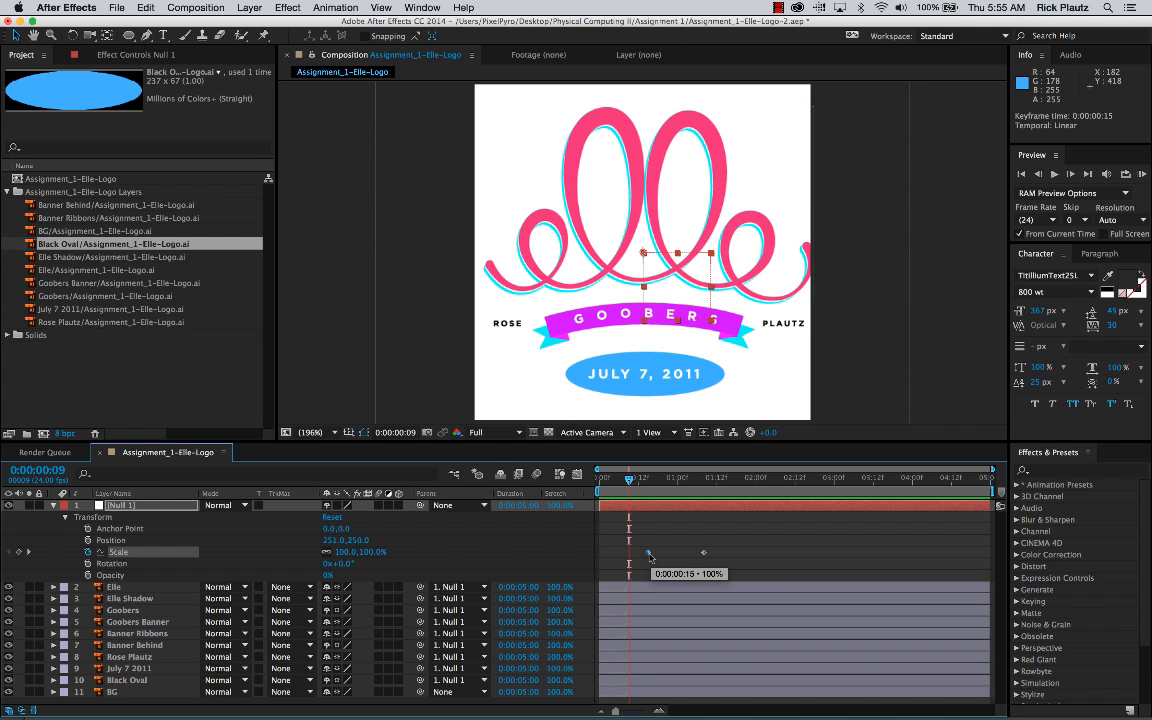
pyautogui.press('Delete')
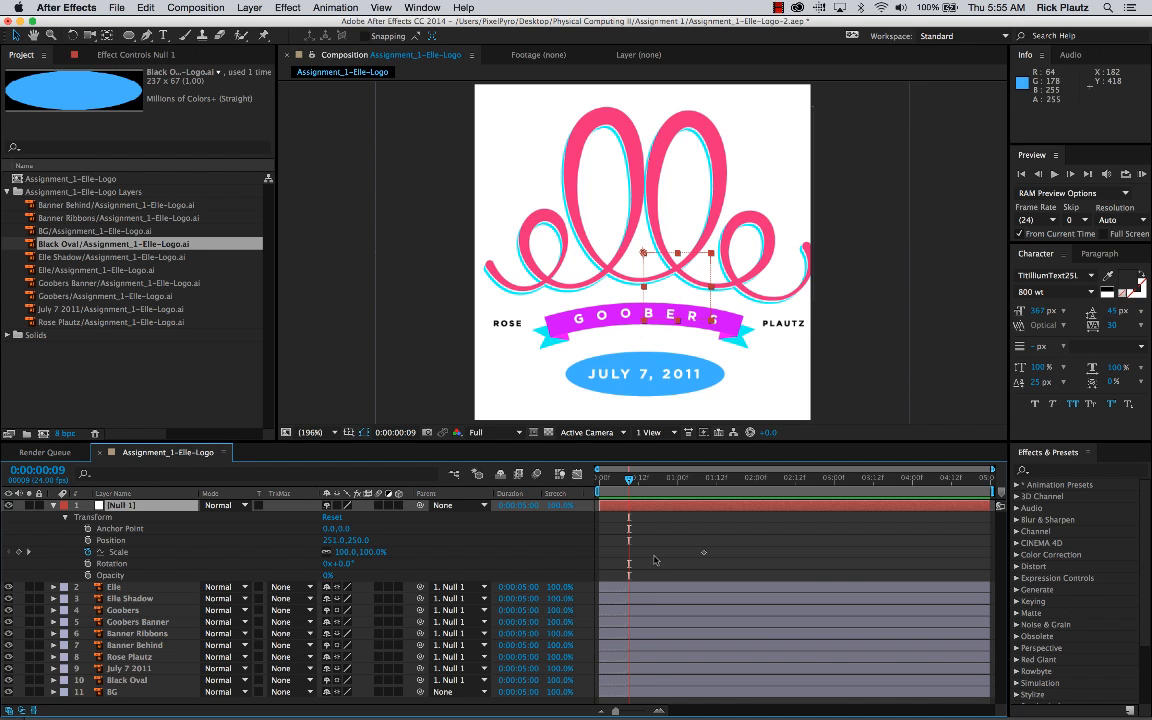
# Step: Add a 0% Scale keyframe to Null 1 at 0:00:00:05, ahead of the 100% keyframe
pyautogui.click(678, 478)
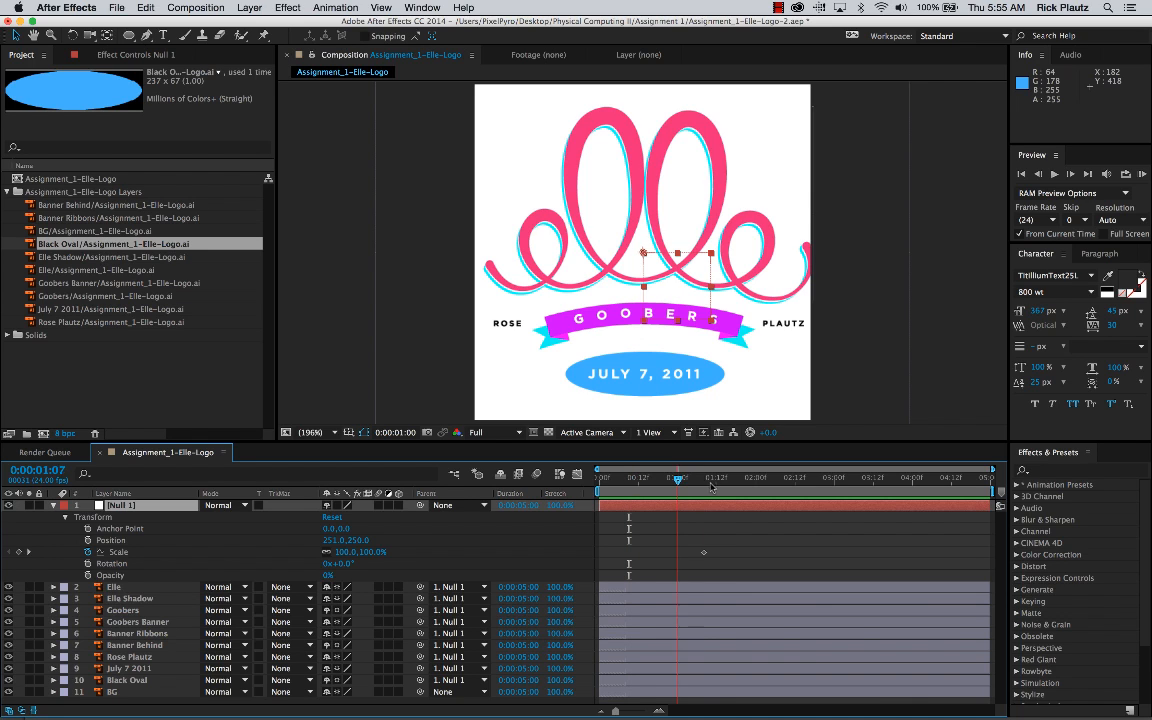
pyautogui.moveTo(711, 485); pyautogui.dragTo(704, 480)
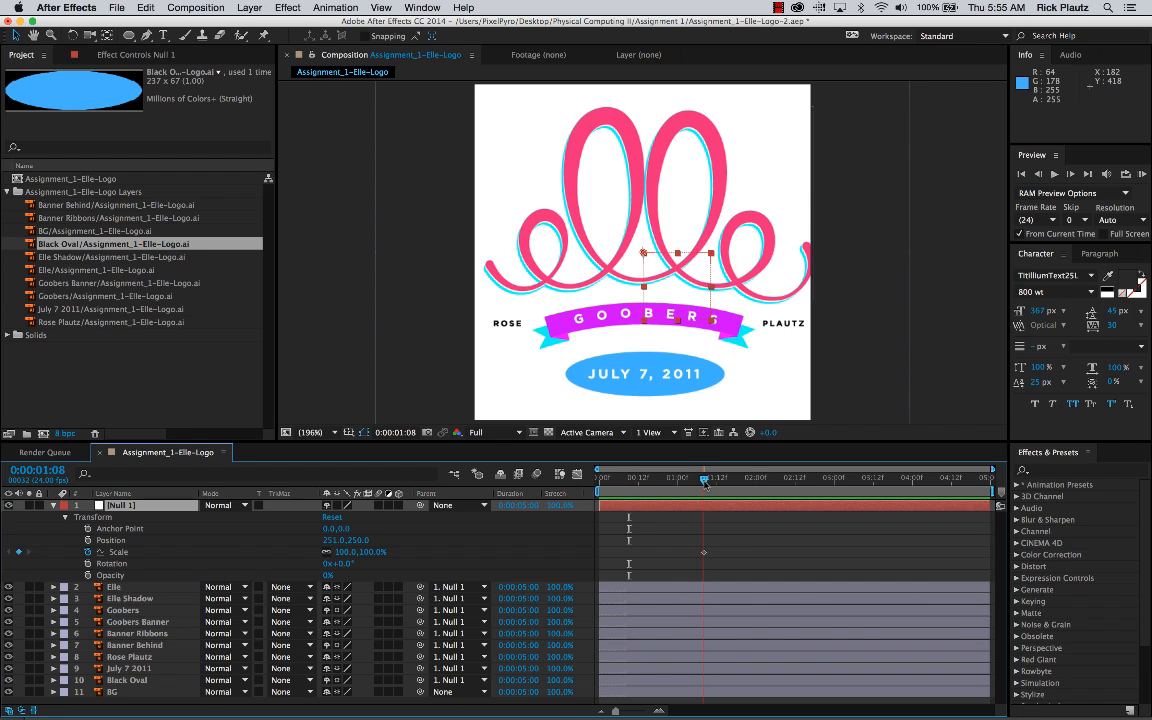
pyautogui.click(704, 553)
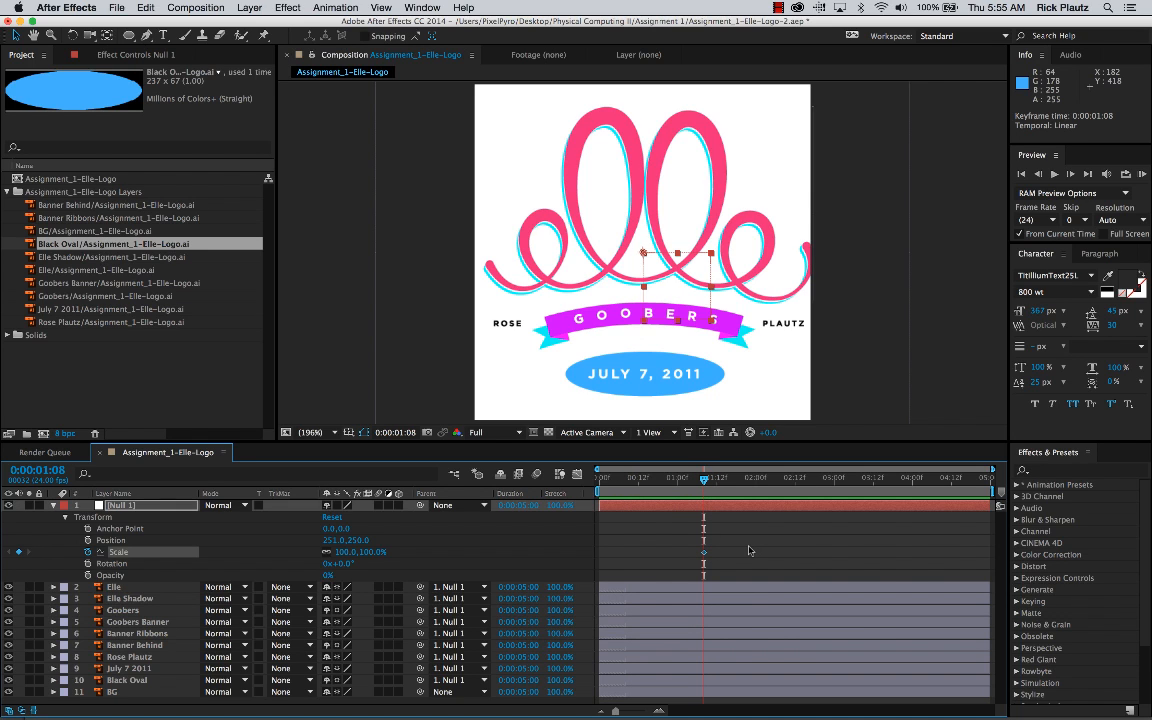
pyautogui.moveTo(703, 483); pyautogui.dragTo(524, 532)
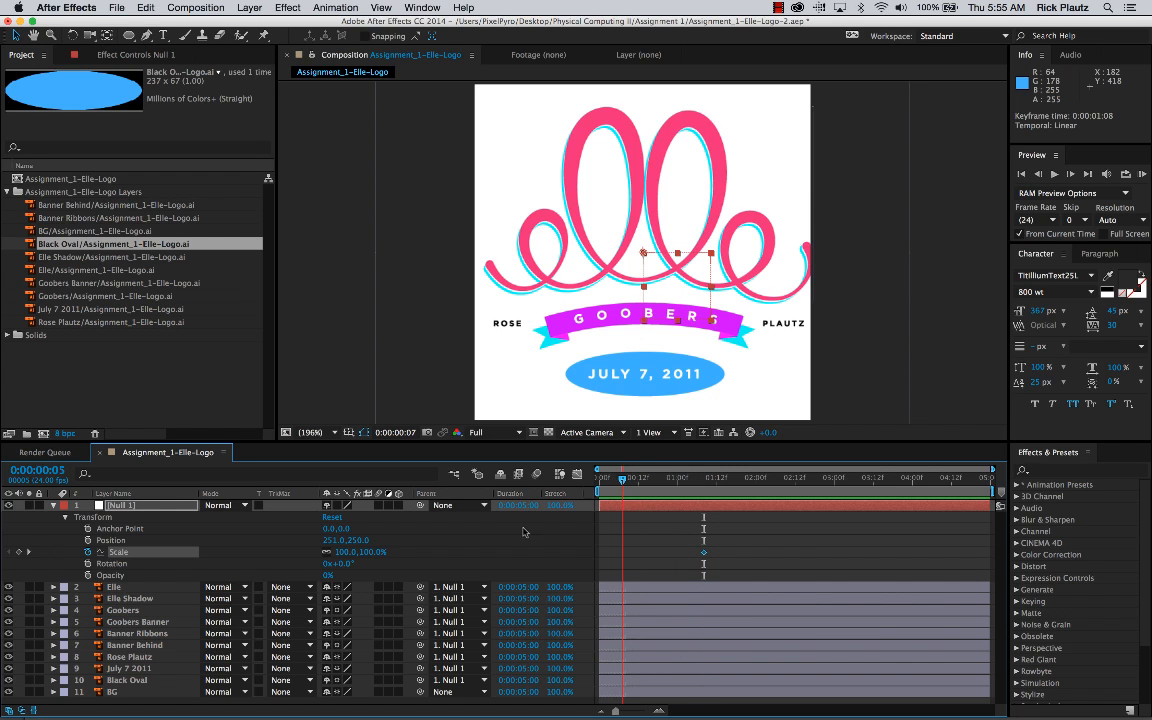
pyautogui.click(370, 552)
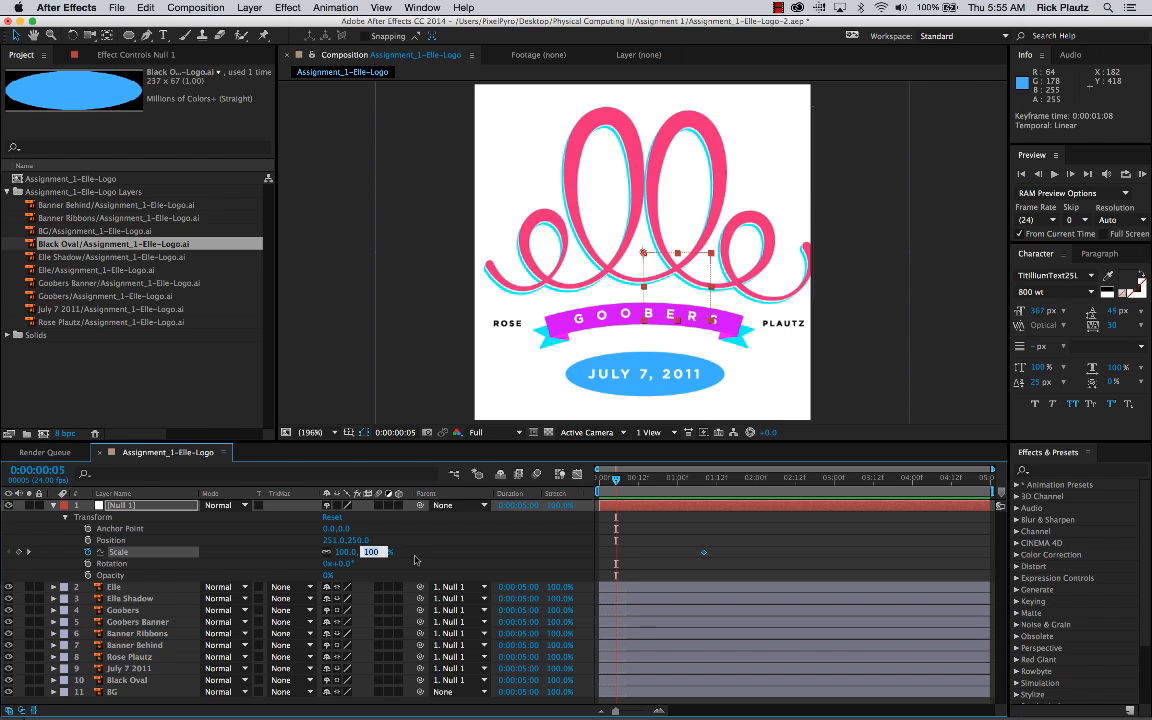
pyautogui.write('0')
pyautogui.press('Return')
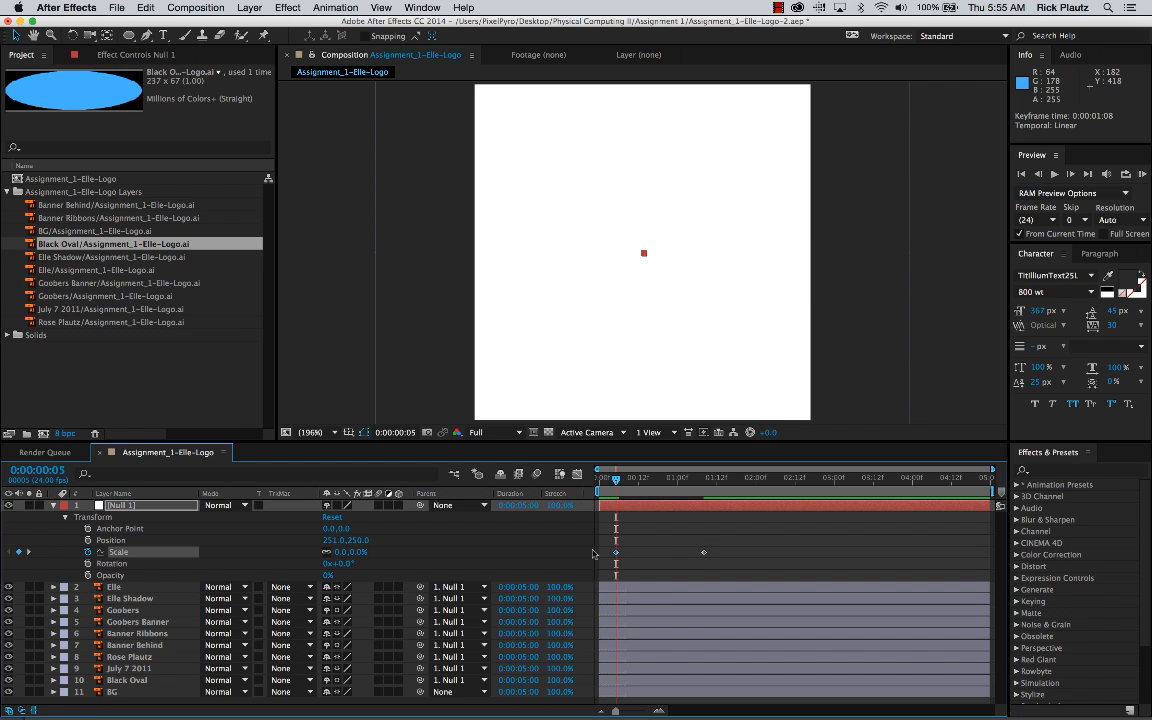
# Step: Play the composition from 0:00:00:00 to check the logo scaling up
pyautogui.click(675, 558)
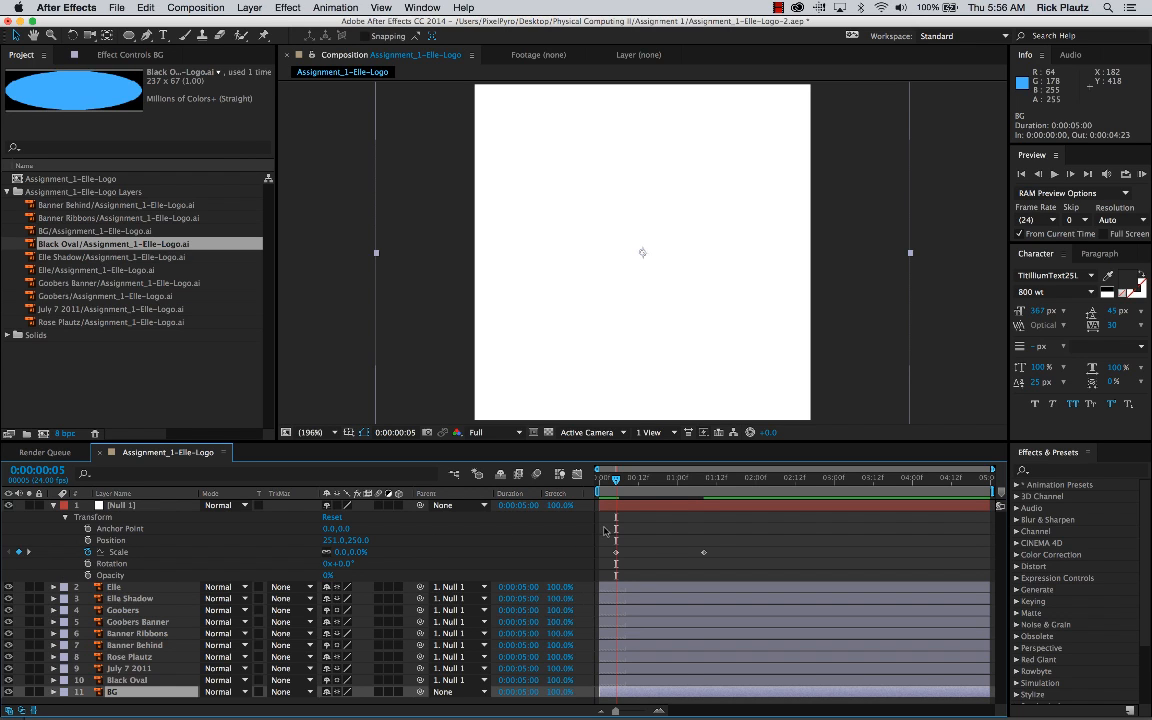
pyautogui.moveTo(617, 482); pyautogui.dragTo(599, 482)
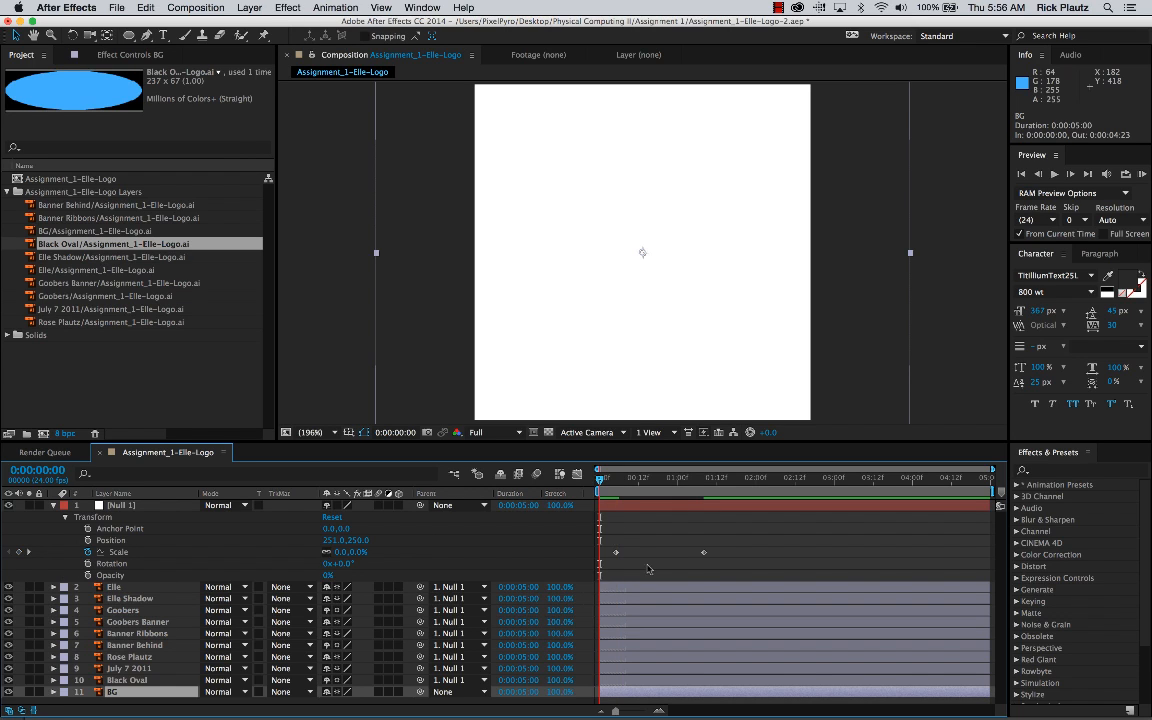
pyautogui.press('space')
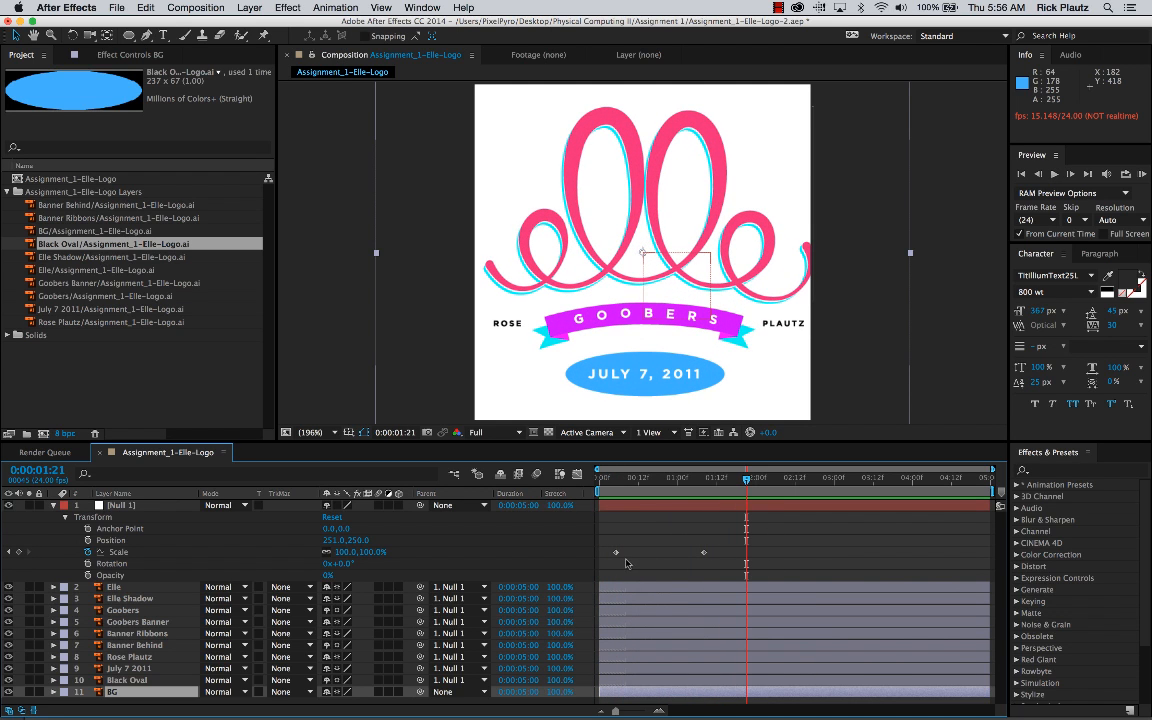
# Step: Retime Null 1's 0% Scale keyframe to 0:00:00:00 and its 100% keyframe to 0:00:00:22, and preview the animation
pyautogui.moveTo(615, 552); pyautogui.dragTo(601, 555)
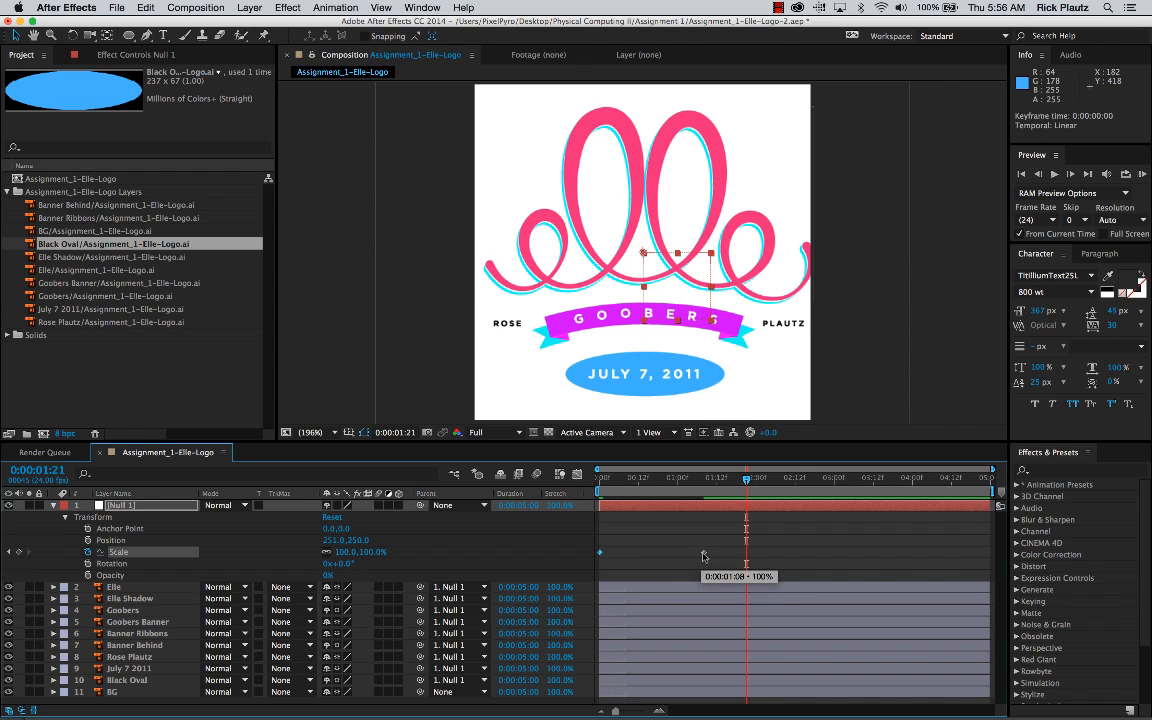
pyautogui.moveTo(704, 552); pyautogui.dragTo(670, 552)
pyautogui.press('space')
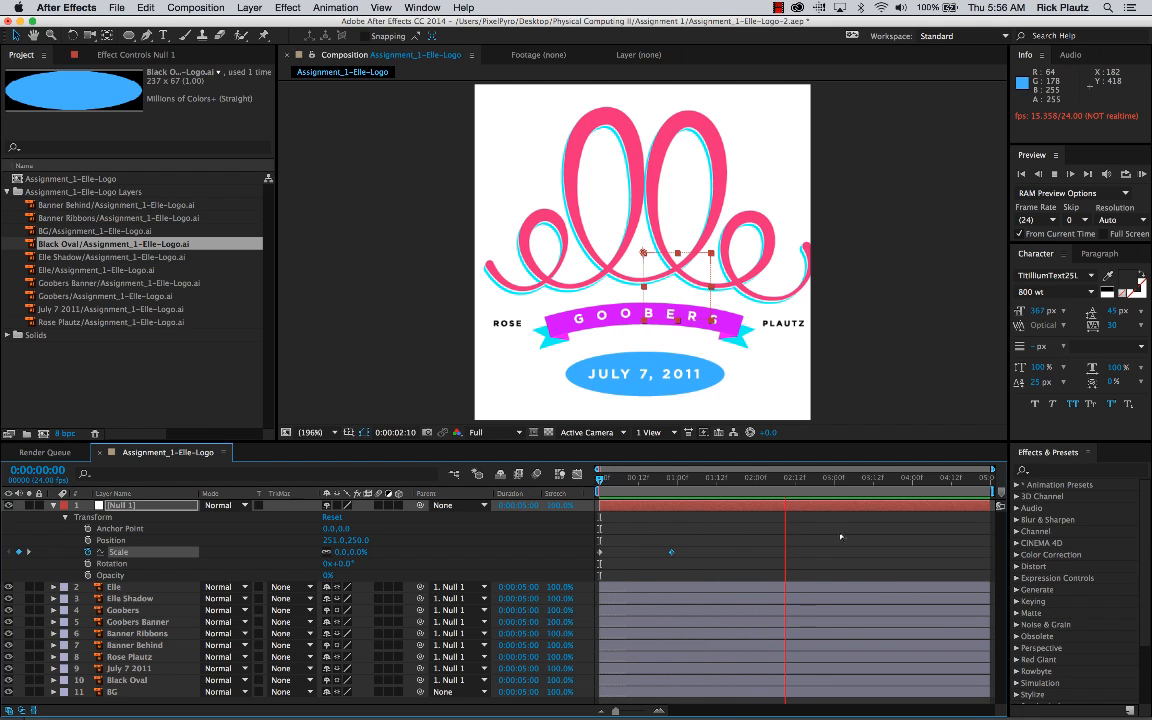
pyautogui.press('space')
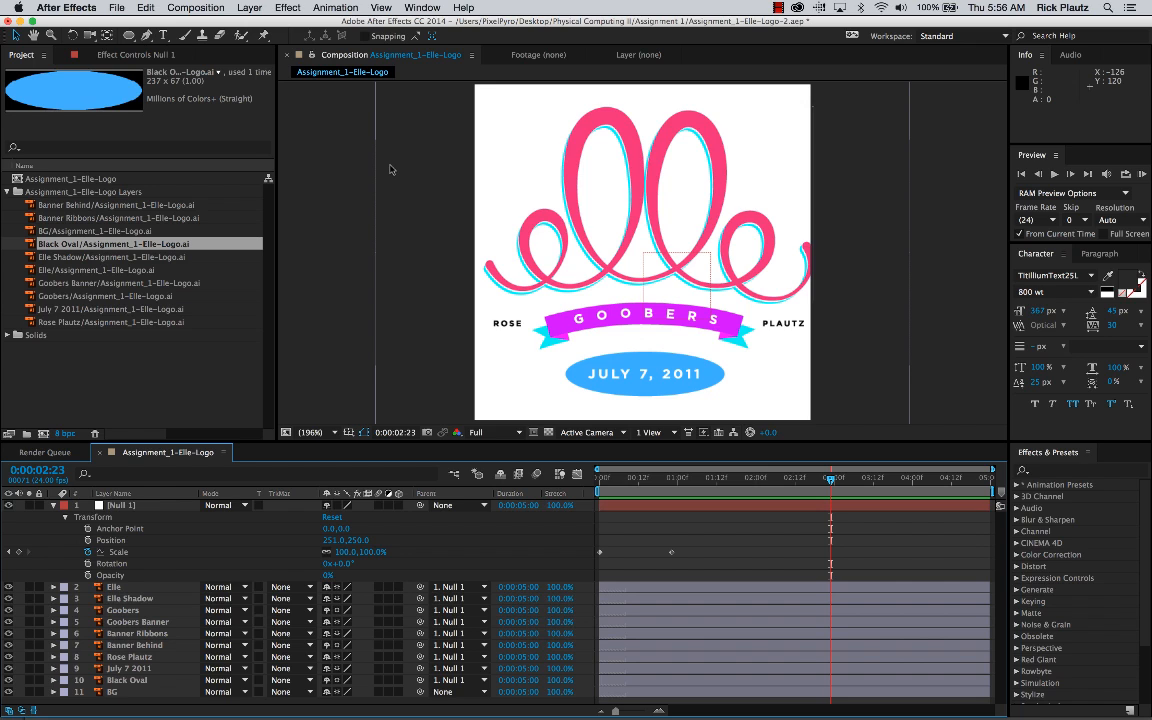
# Step: Set the composition's duration to 0:00:04:00
pyautogui.click(170, 9)
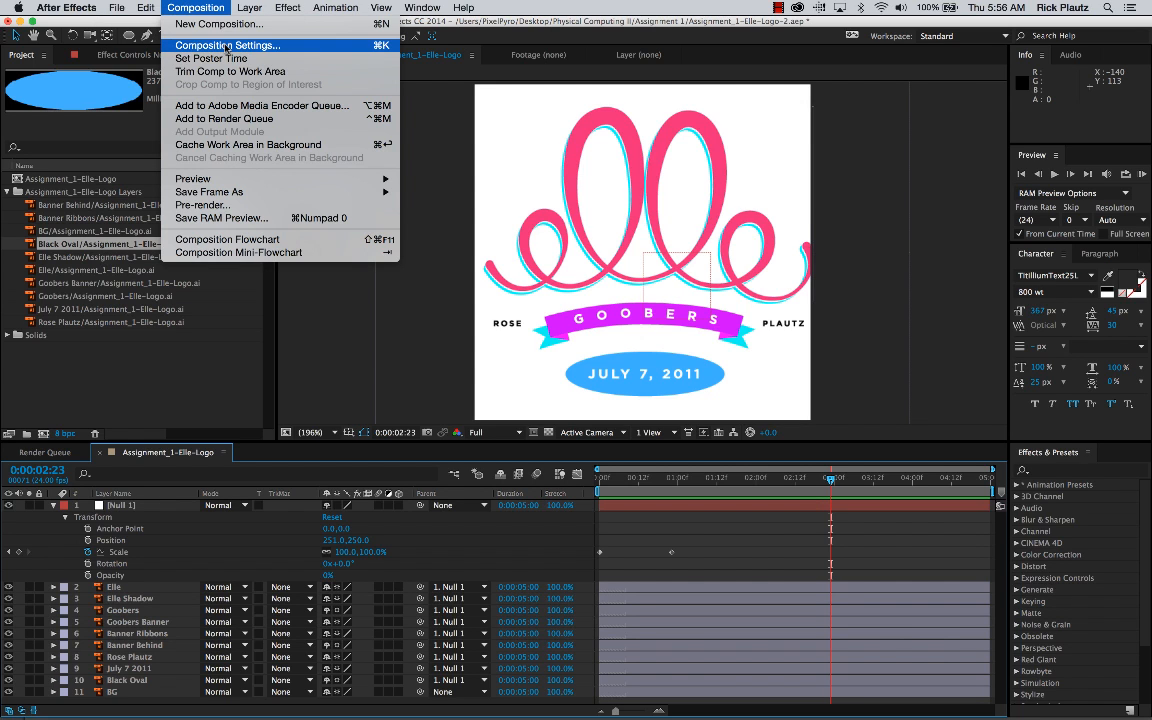
pyautogui.click(226, 47)
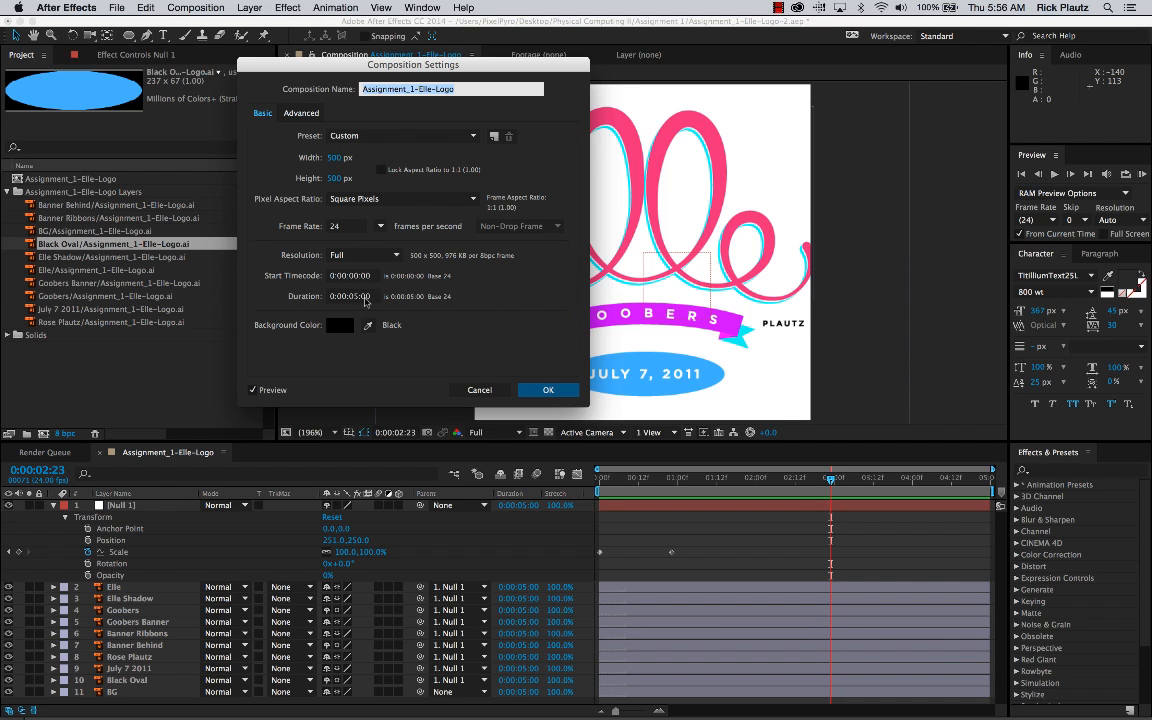
pyautogui.click(364, 297)
pyautogui.press('BackSpace')
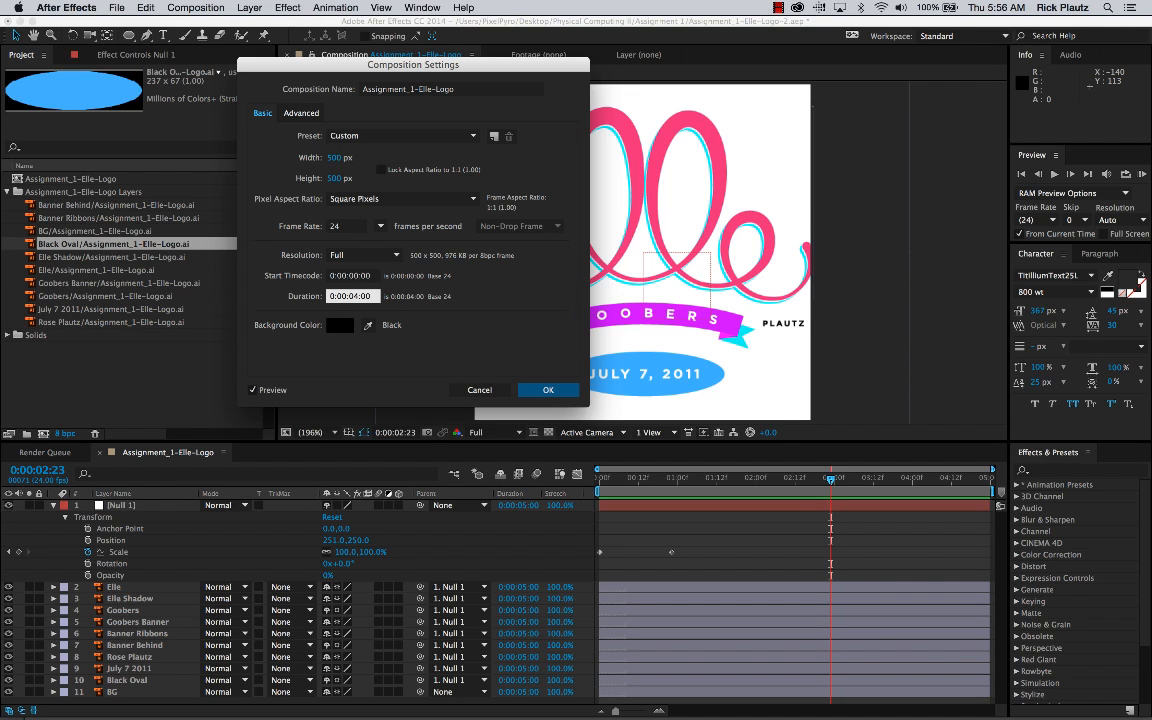
pyautogui.press('Return')
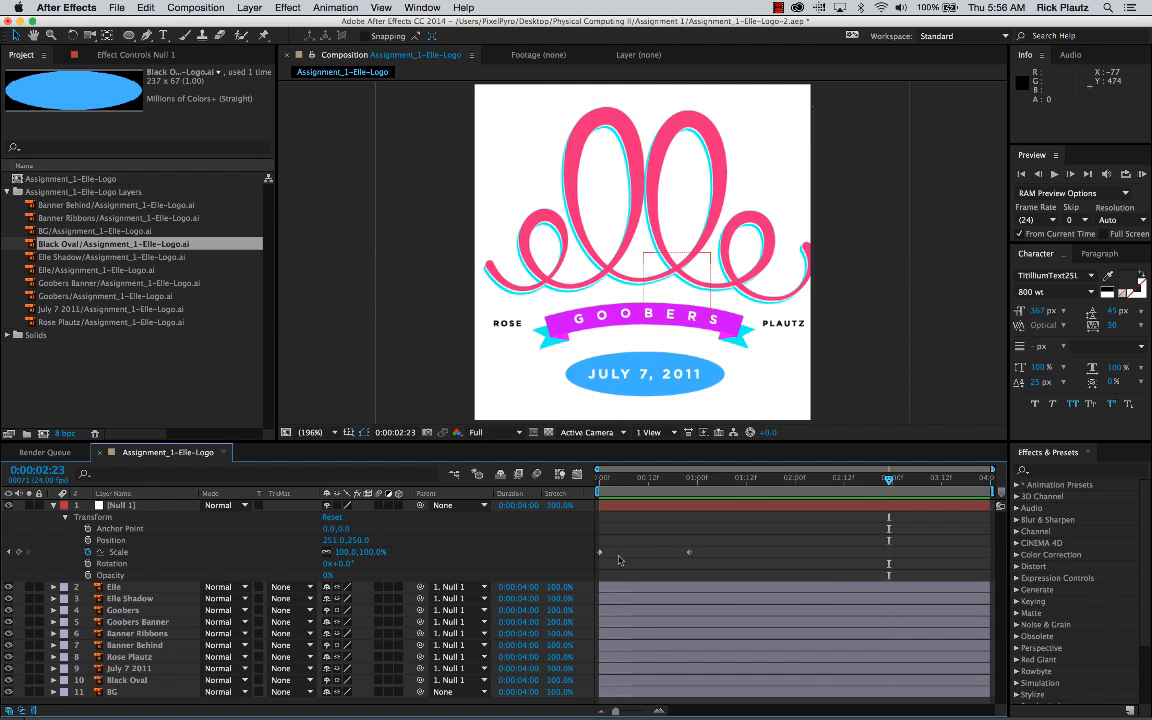
# Step: Add a 70% Scale keyframe to Null 1 at 0:00:01:07, after the 100% keyframe
pyautogui.click(690, 483)
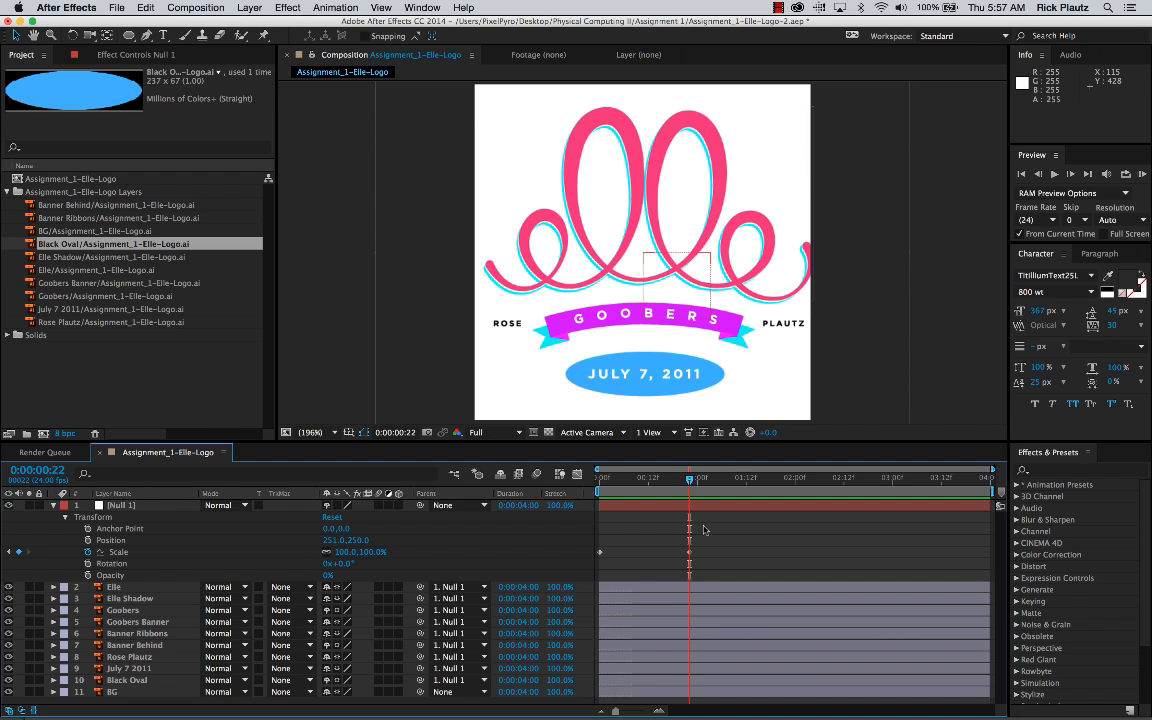
pyautogui.click(687, 479)
pyautogui.moveTo(687, 479)
pyautogui.mouseDown()
pyautogui.moveTo(615, 481)
pyautogui.moveTo(692, 487)
pyautogui.moveTo(685, 481)
pyautogui.mouseUp()
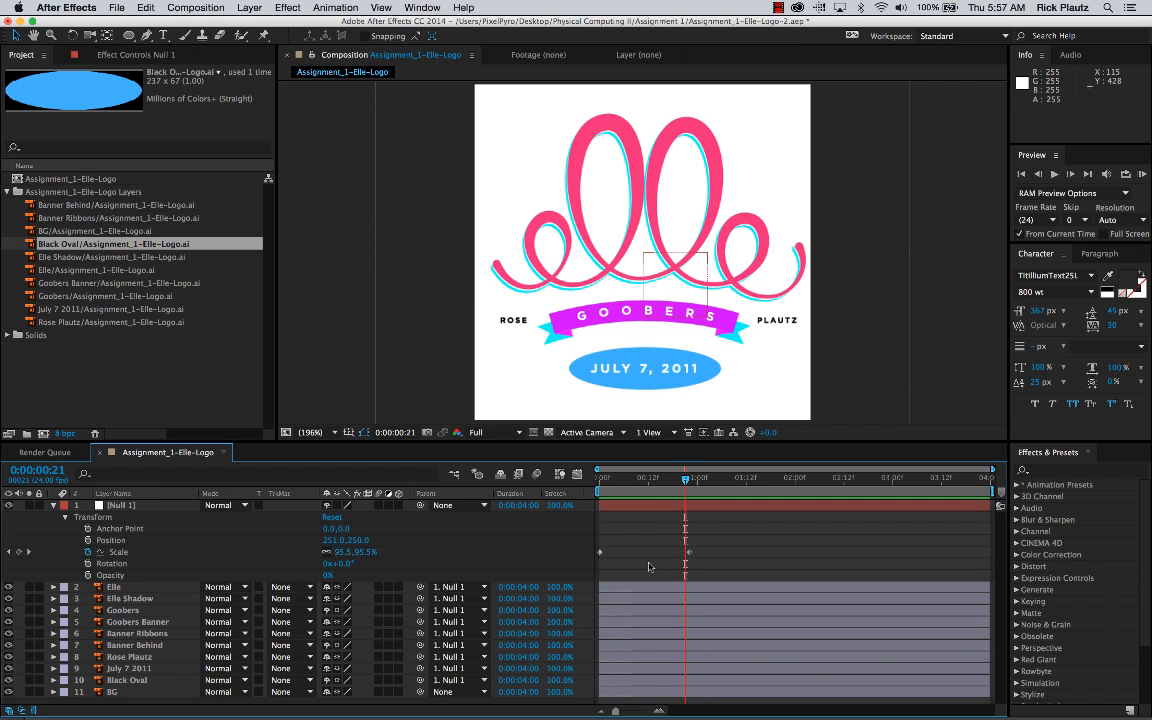
pyautogui.moveTo(687, 482); pyautogui.dragTo(726, 480)
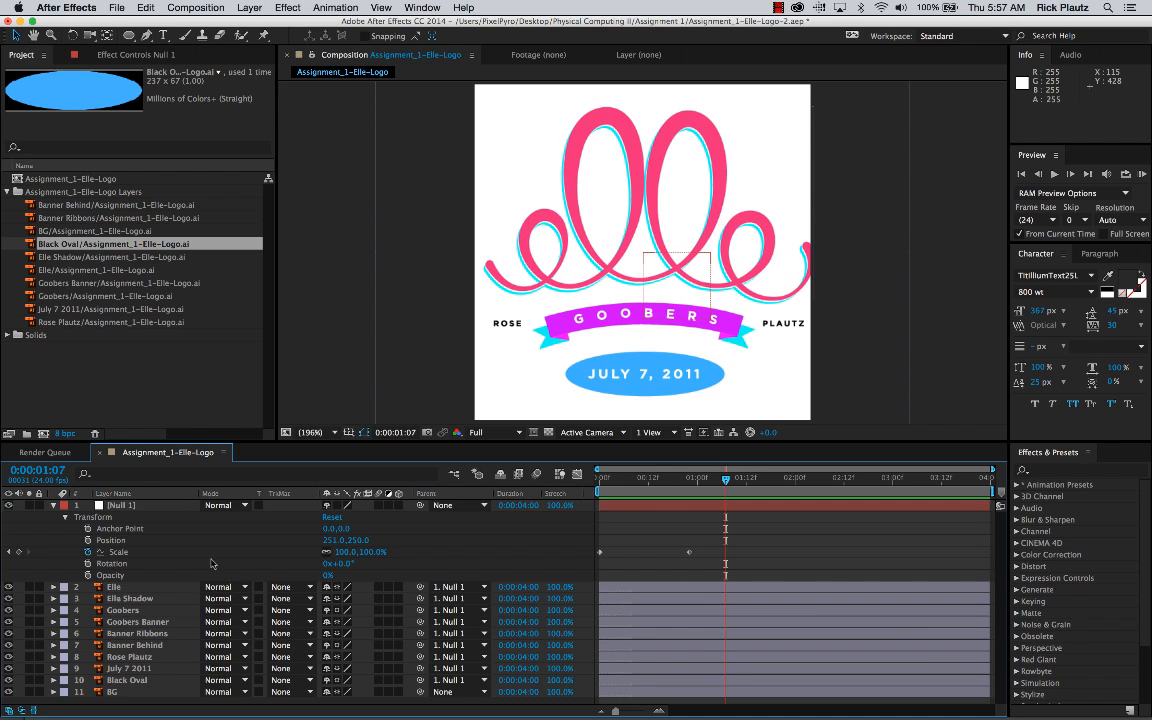
pyautogui.moveTo(373, 554); pyautogui.dragTo(351, 554)
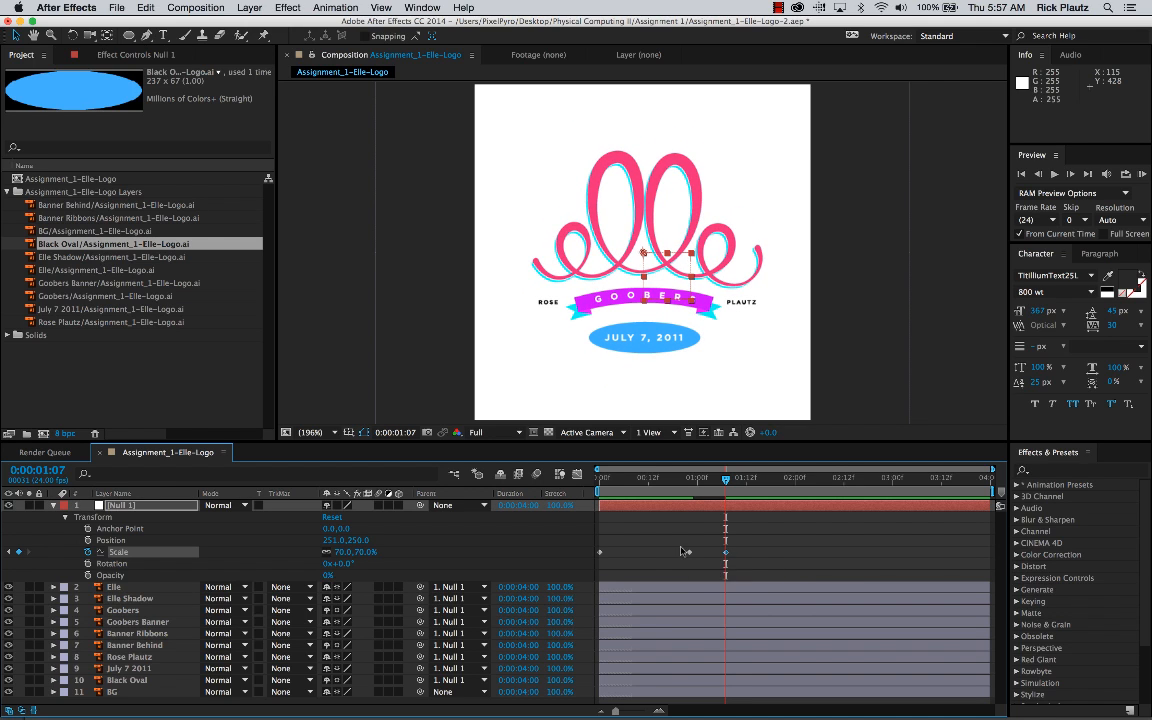
# Step: Play the animation from the start, and delete Null 1's Scale keyframe at 0:00:01:07
pyautogui.moveTo(693, 484); pyautogui.dragTo(556, 490)
pyautogui.press('space')
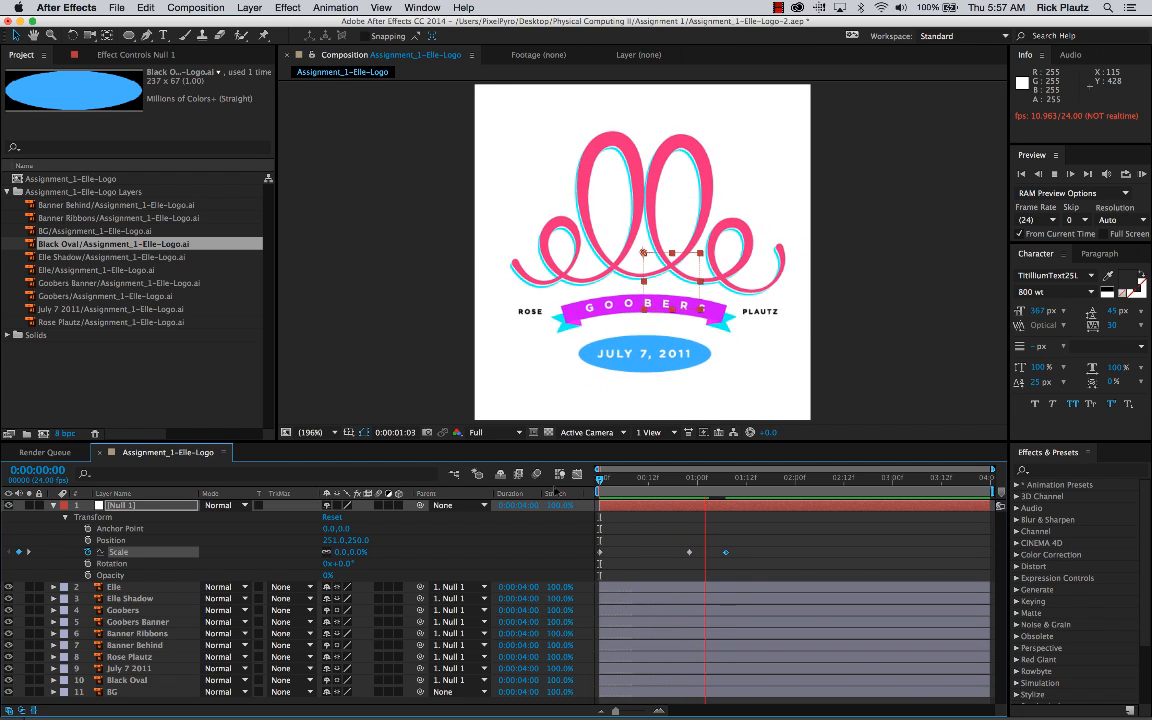
pyautogui.press('space')
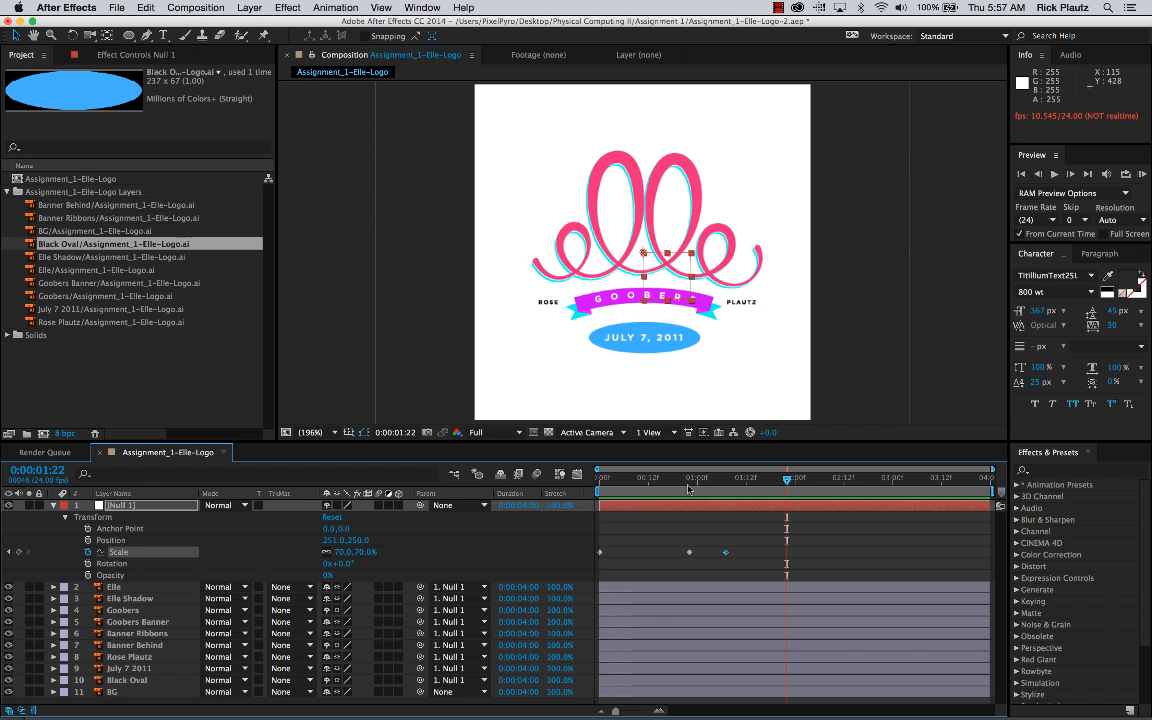
pyautogui.press('space')
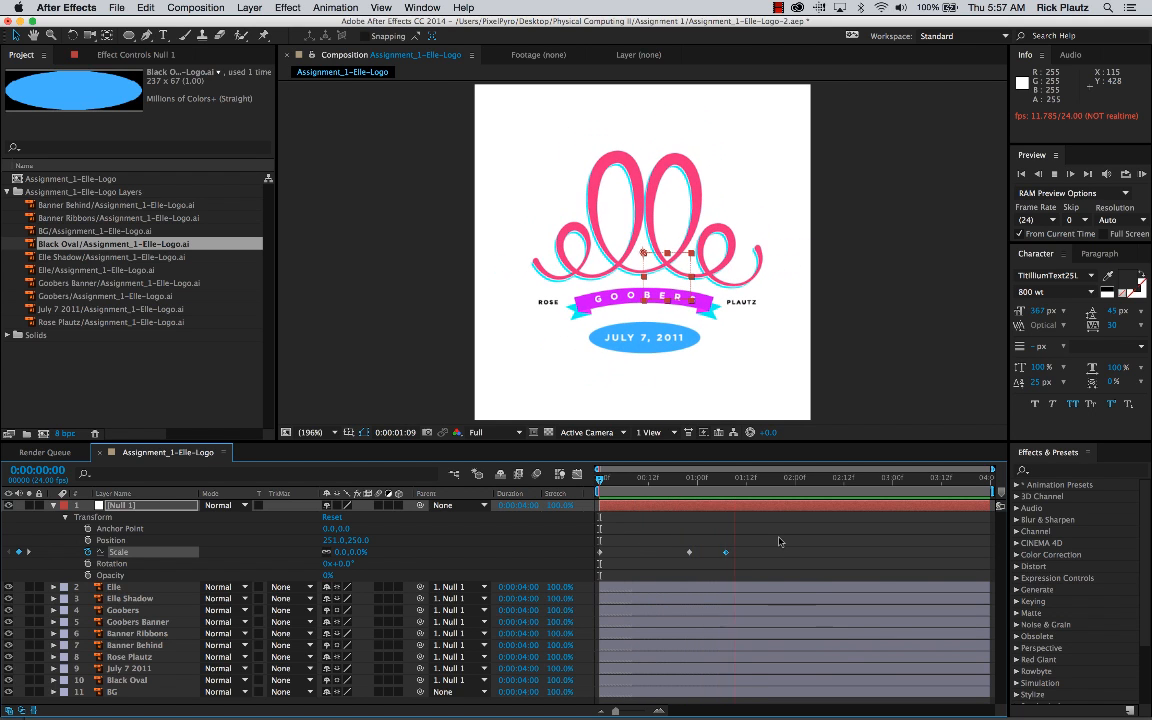
pyautogui.press('space')
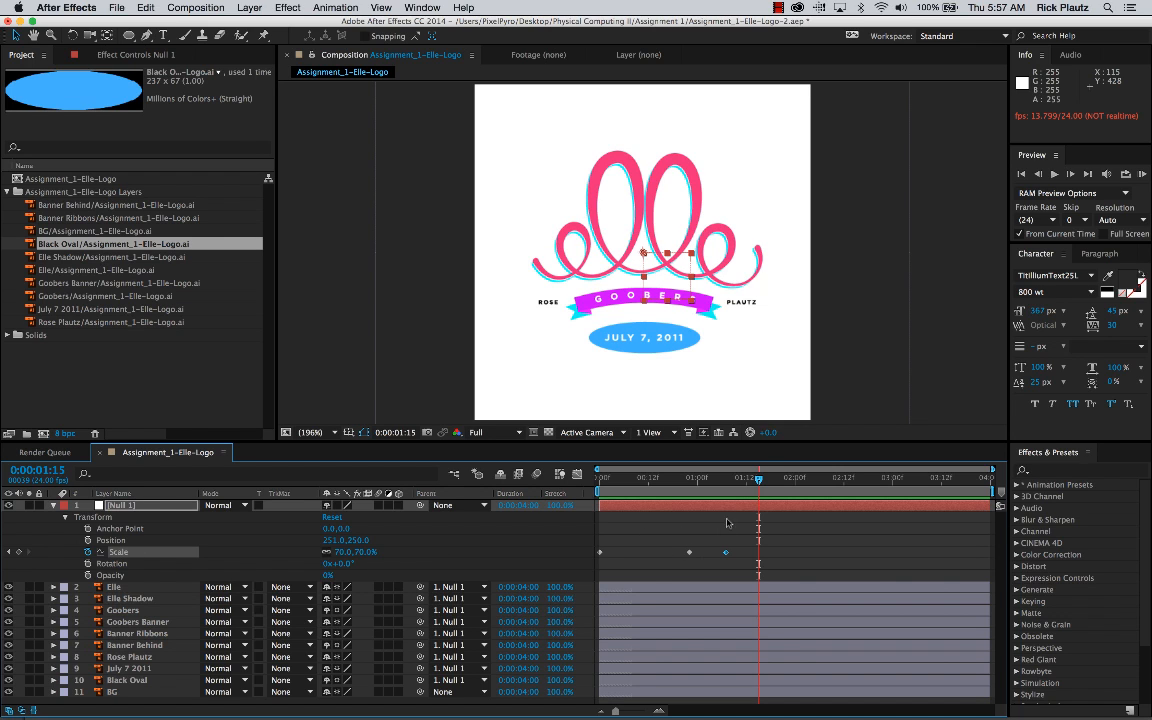
pyautogui.moveTo(750, 485); pyautogui.dragTo(748, 567)
pyautogui.press('Delete')
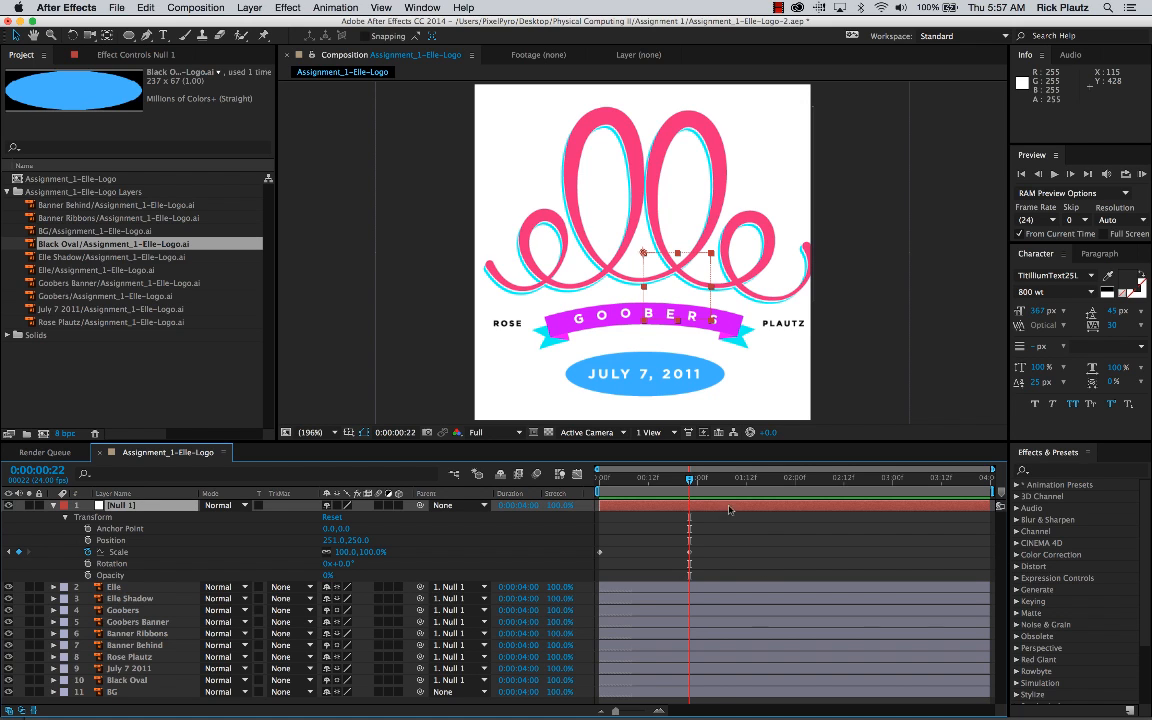
# Step: Set Null 1's Scale keyframe at 0:00:00:22 to 80% and preview the animation from the start
pyautogui.moveTo(692, 482); pyautogui.dragTo(692, 484)
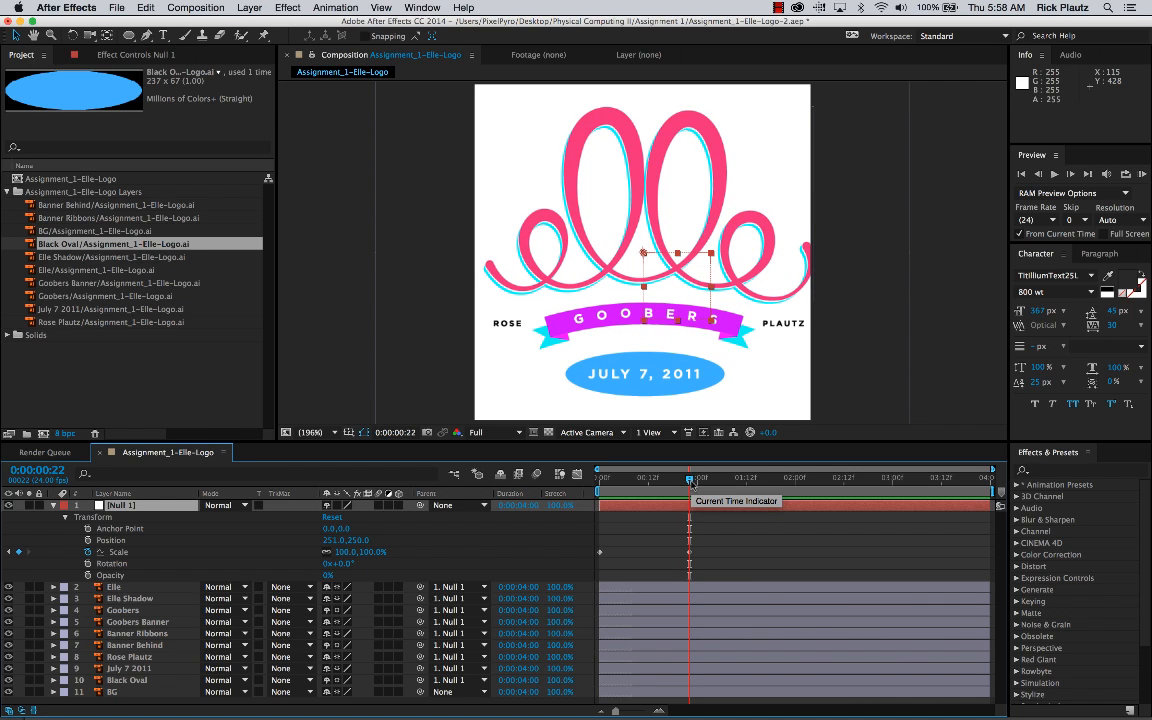
pyautogui.moveTo(689, 560)
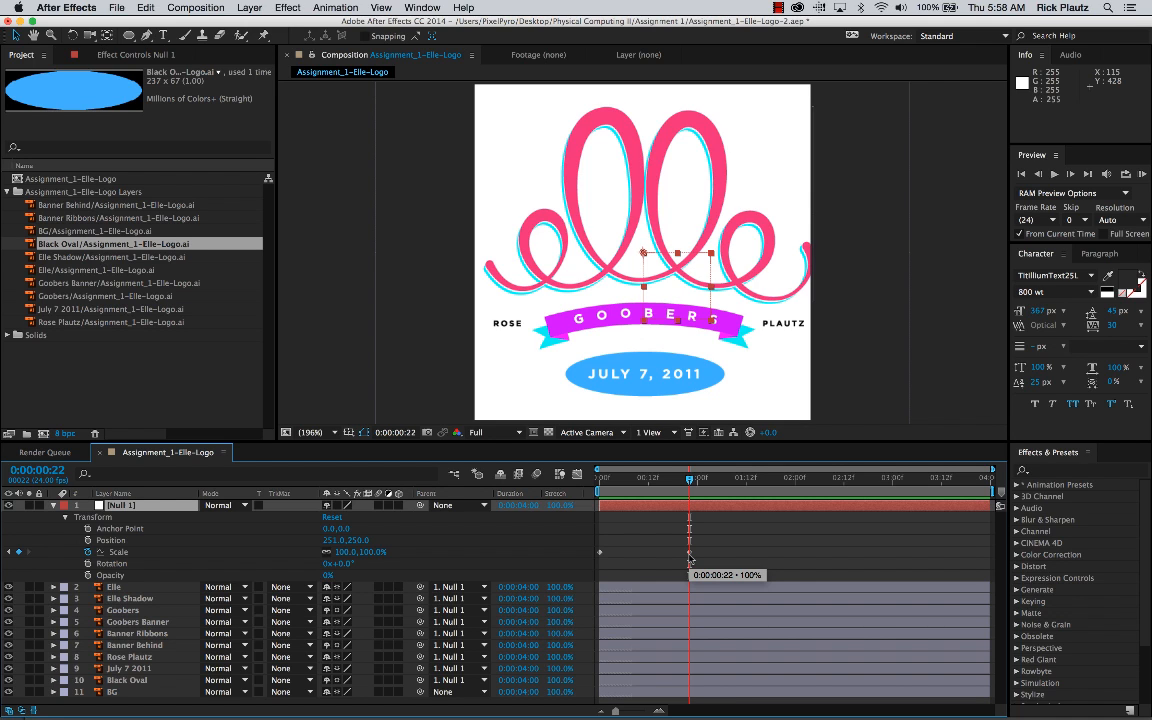
pyautogui.moveTo(372, 560)
pyautogui.mouseDown()
pyautogui.moveTo(346, 560)
pyautogui.moveTo(360, 560)
pyautogui.moveTo(352, 551)
pyautogui.mouseUp()
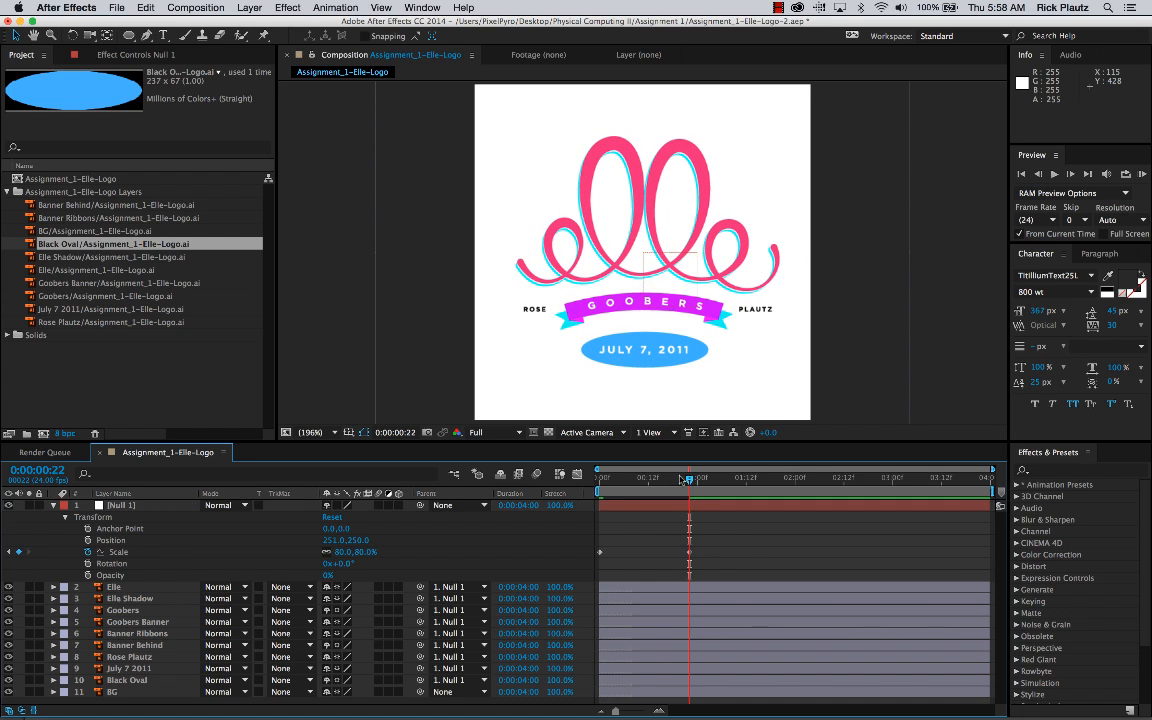
pyautogui.press('Home')
pyautogui.press('space')
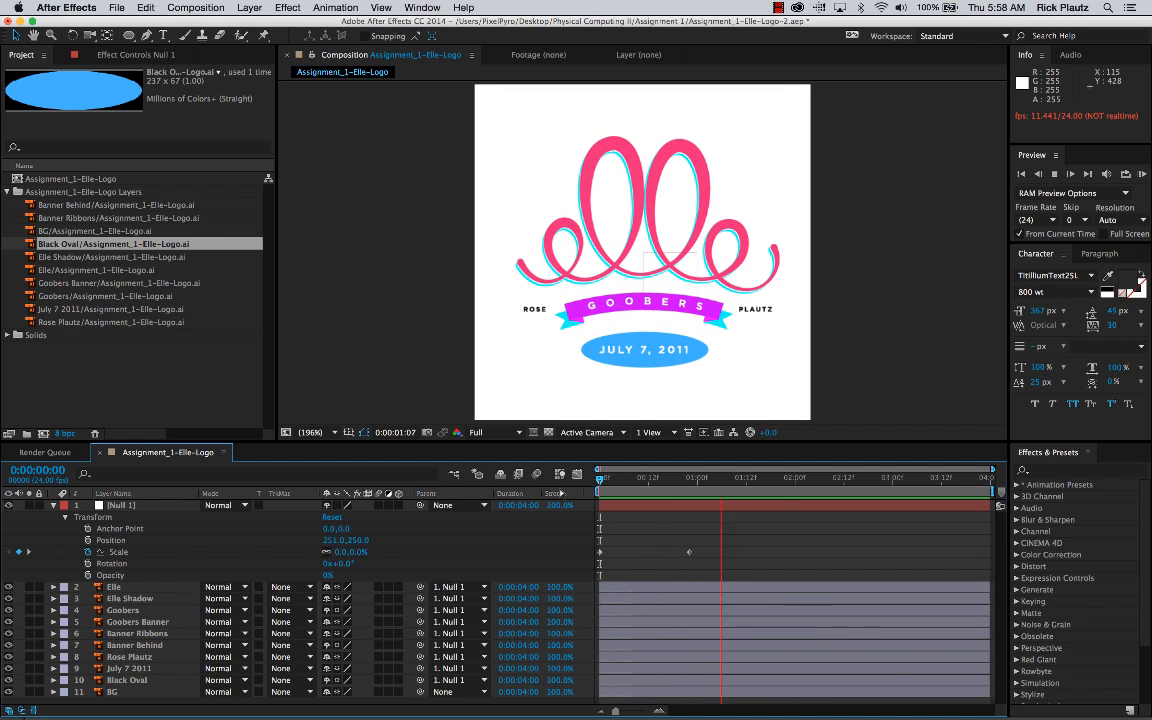
pyautogui.press('space')
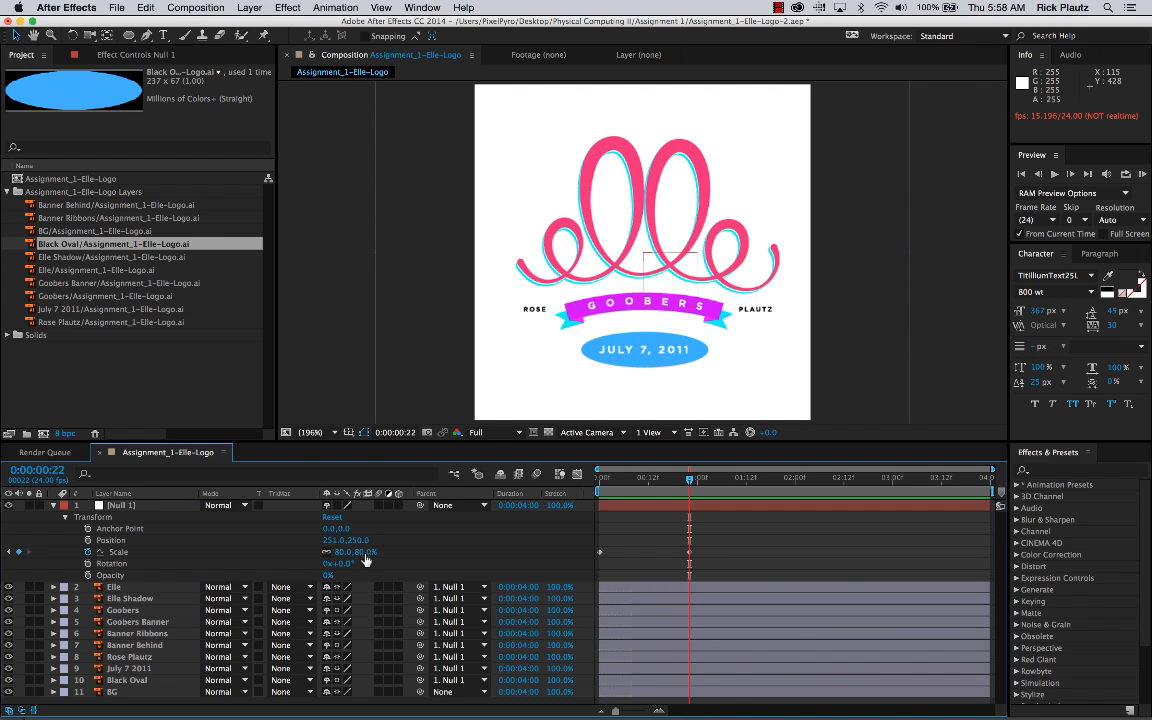
# Step: Deselect Null 1 and preview its Scale animation from the start of the composition
pyautogui.moveTo(366, 562)
pyautogui.mouseDown()
pyautogui.moveTo(429, 551)
pyautogui.moveTo(352, 552)
pyautogui.mouseUp()
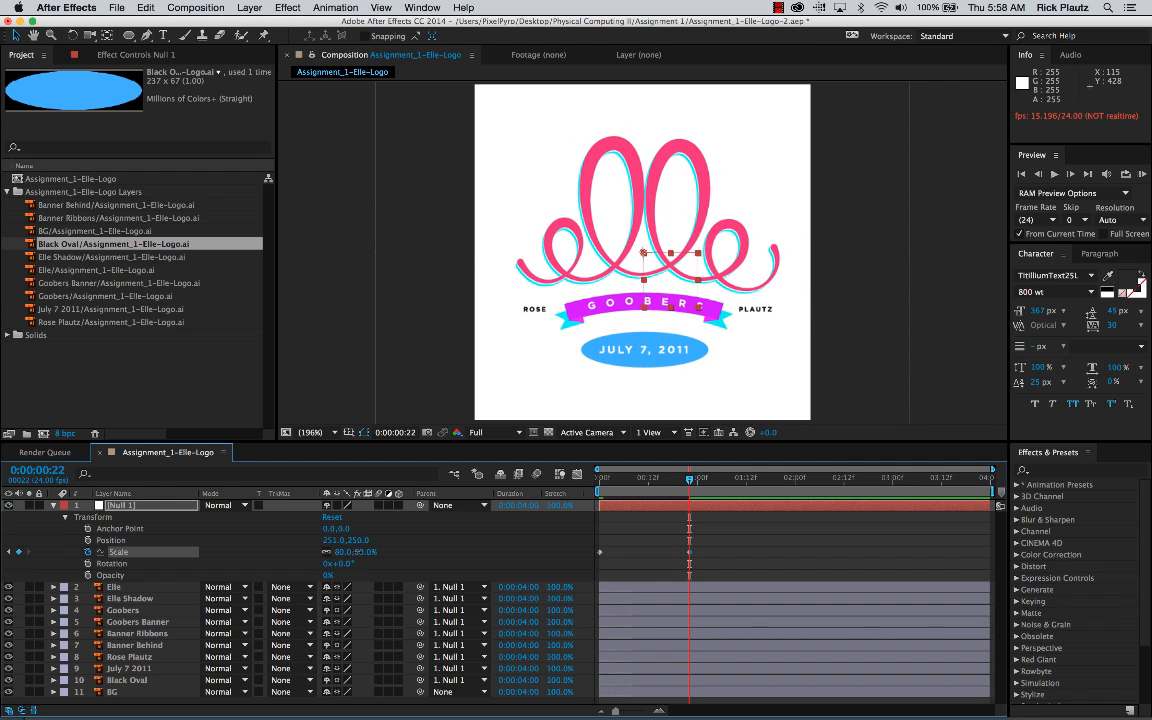
pyautogui.click(722, 540)
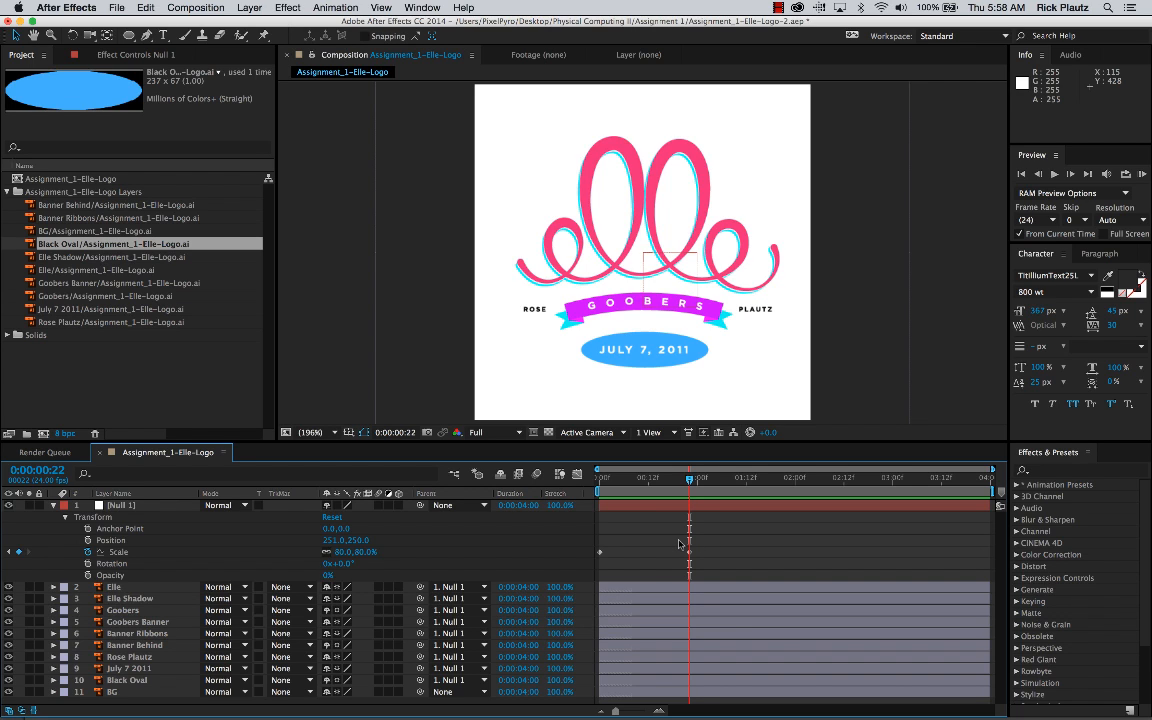
pyautogui.moveTo(657, 485); pyautogui.dragTo(598, 488)
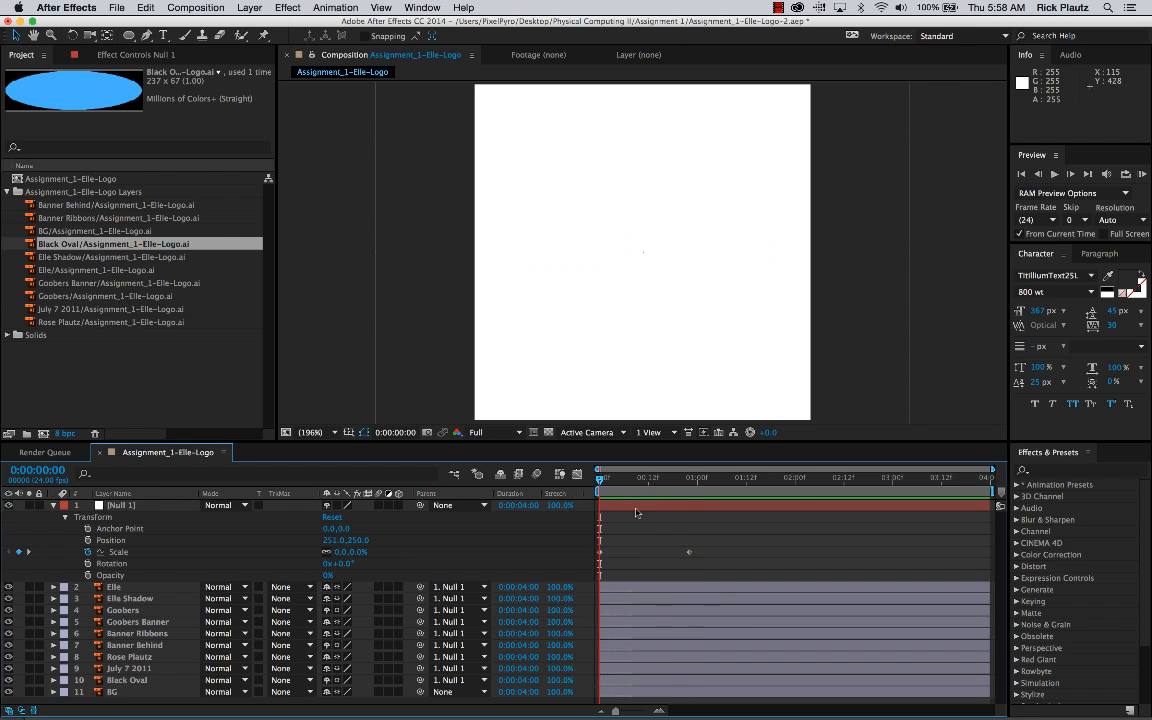
pyautogui.press('space')
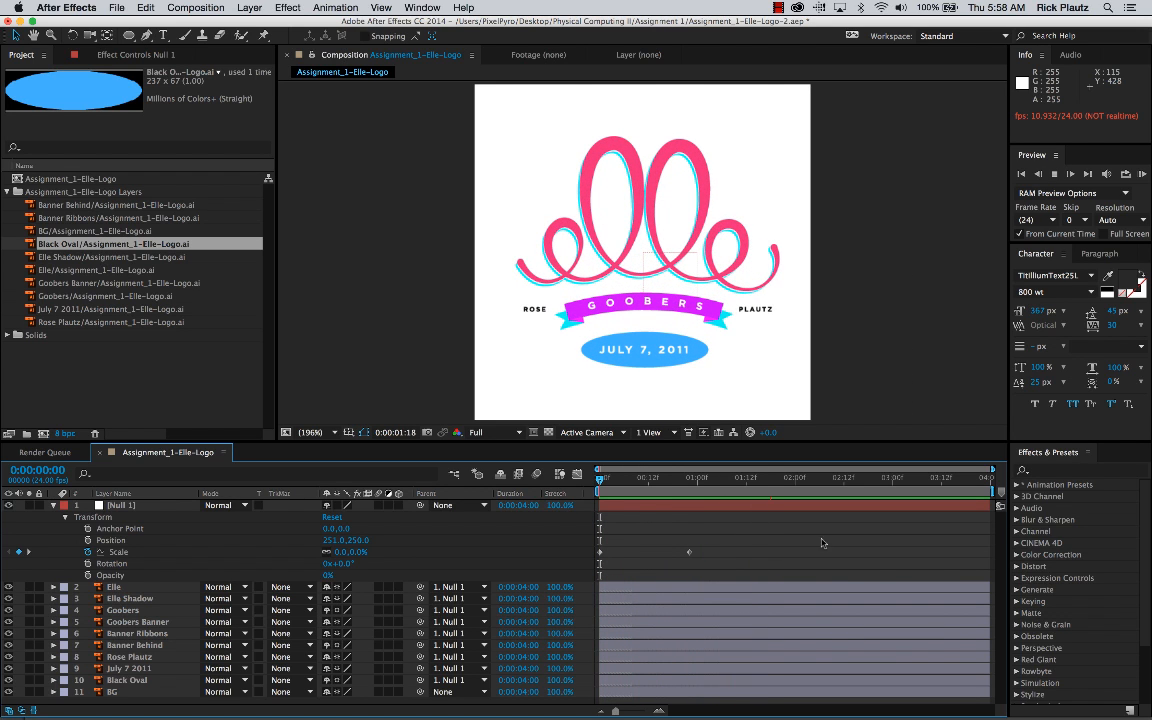
pyautogui.press('space')
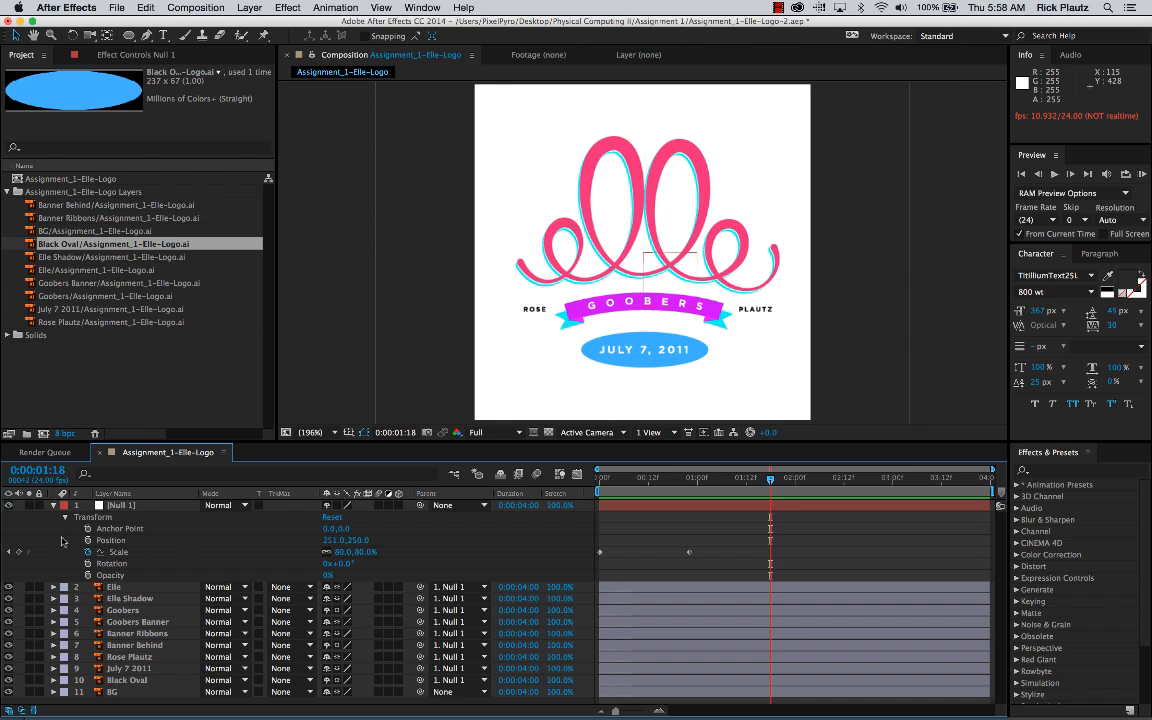
# Step: Move Null 1 to Position -8, 16 and preview the animation from the start
pyautogui.moveTo(328, 548); pyautogui.dragTo(250, 545)
pyautogui.moveTo(362, 541); pyautogui.dragTo(233, 557)
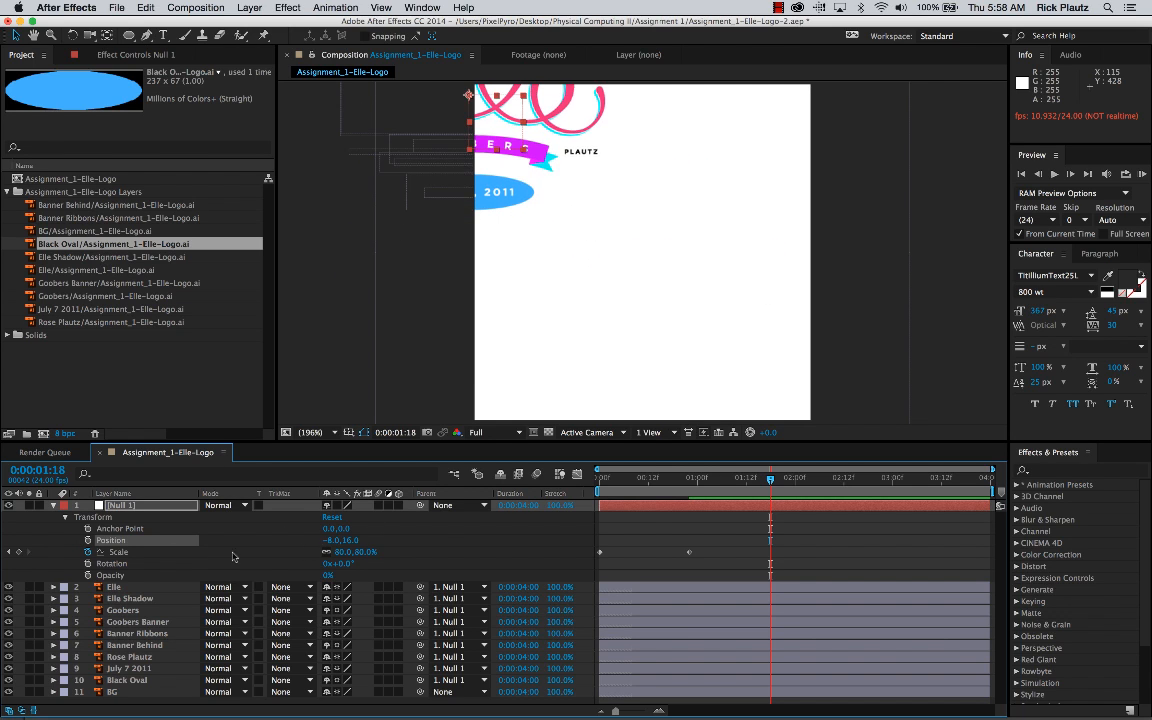
pyautogui.press('space')
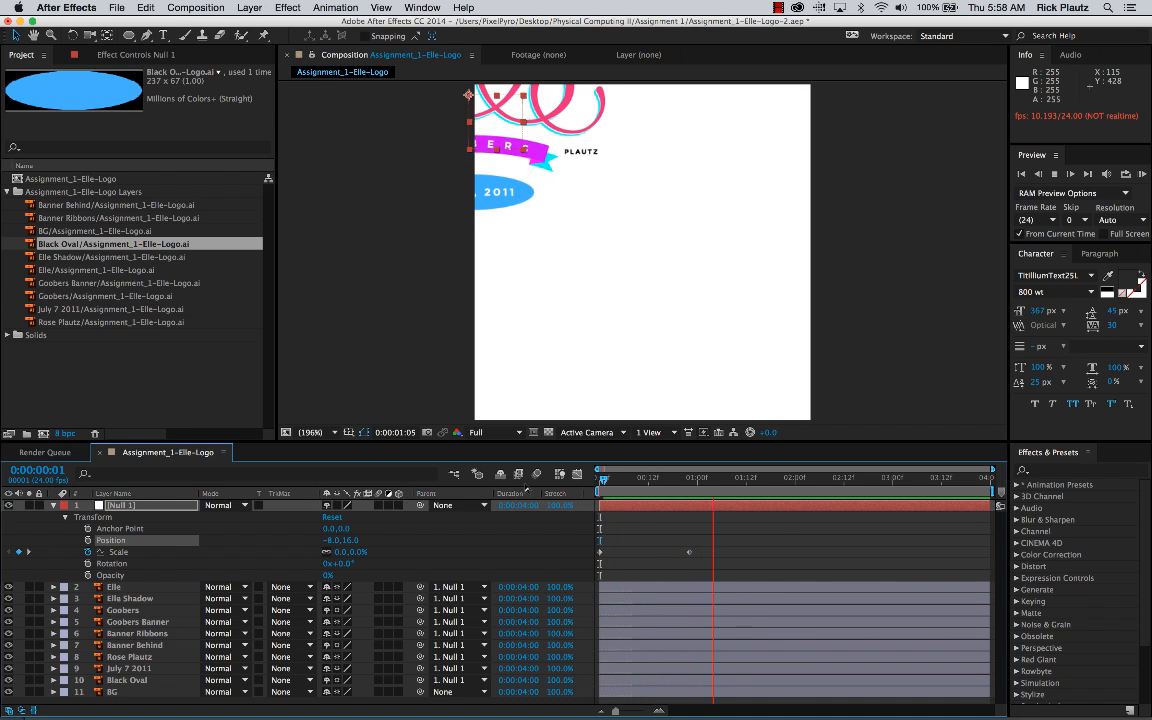
pyautogui.press('space')
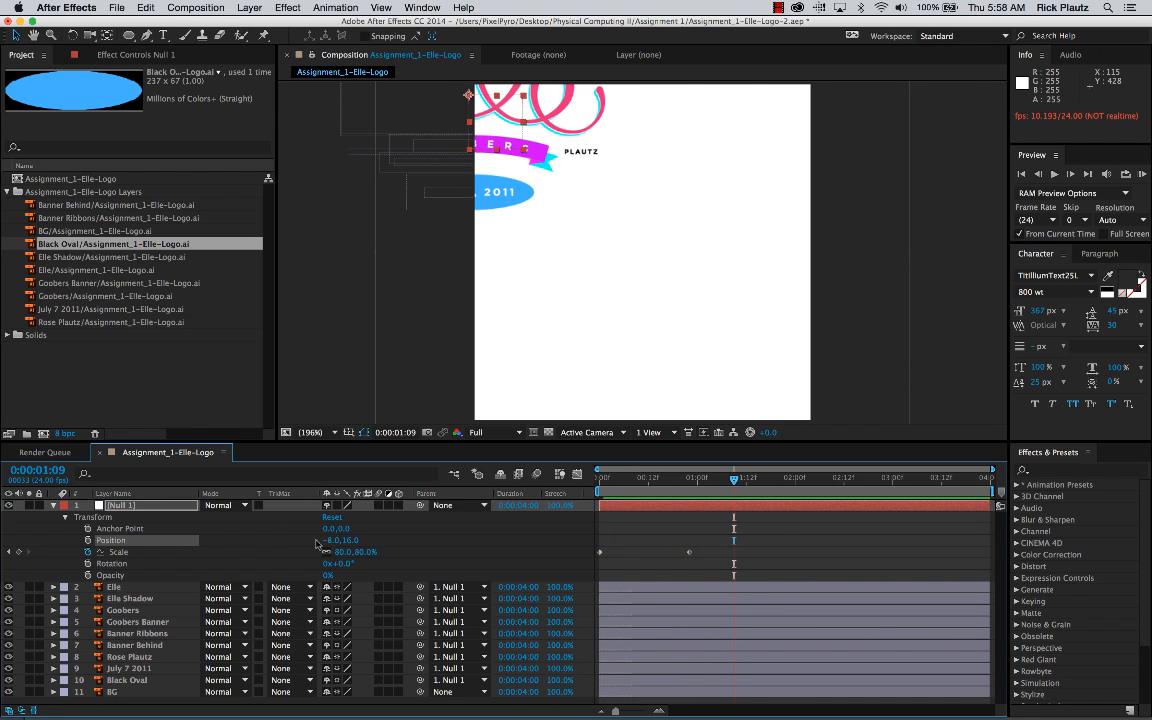
# Step: Set Null 1's Position to 246, 250 to recentre the logo, and preview the animation from the start
pyautogui.moveTo(316, 543); pyautogui.dragTo(506, 557)
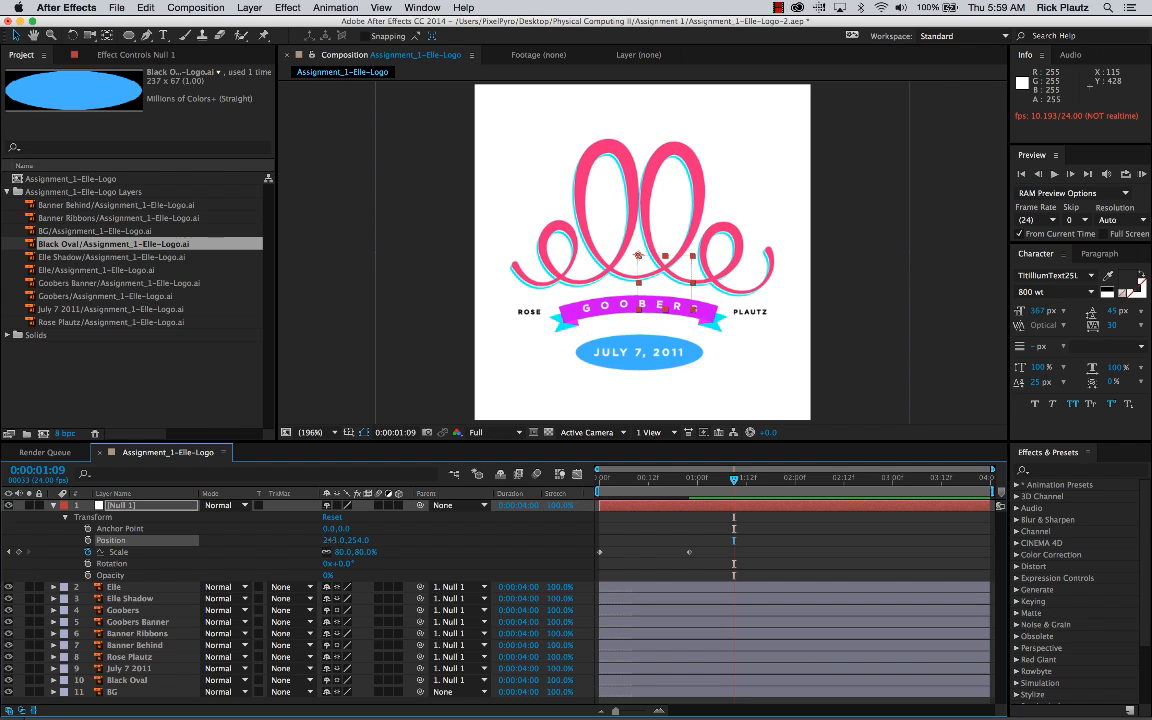
pyautogui.moveTo(331, 540); pyautogui.dragTo(364, 546)
pyautogui.click(632, 519)
pyautogui.click(598, 480)
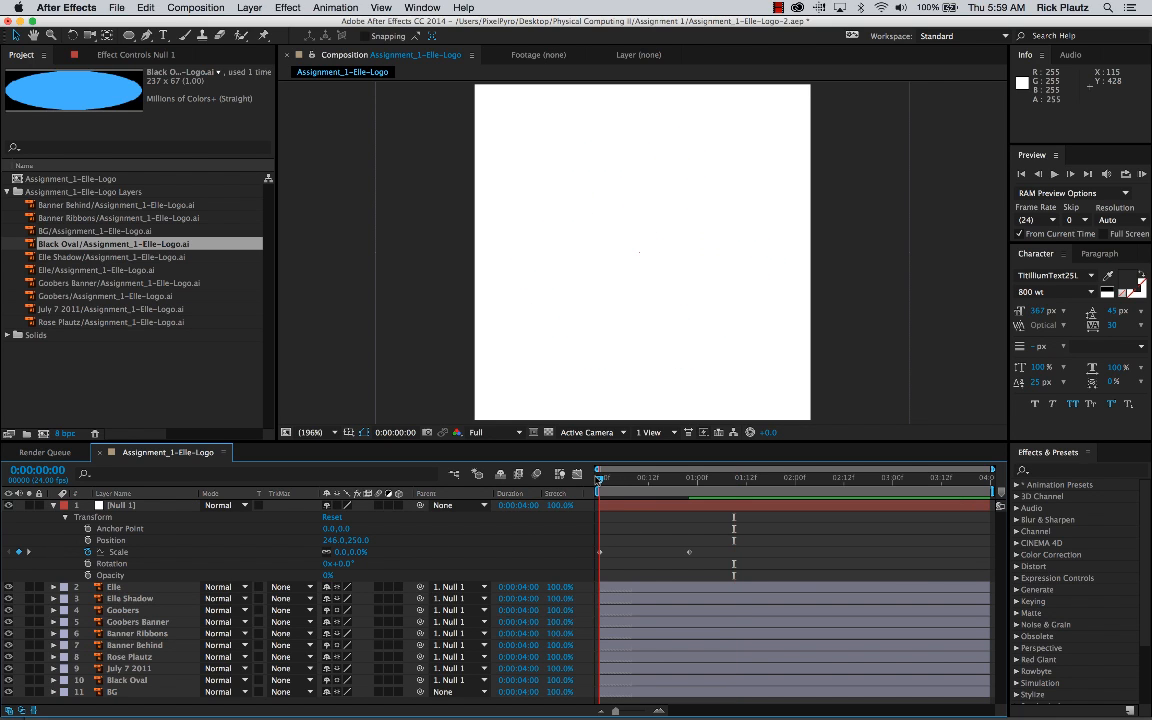
pyautogui.press('space')
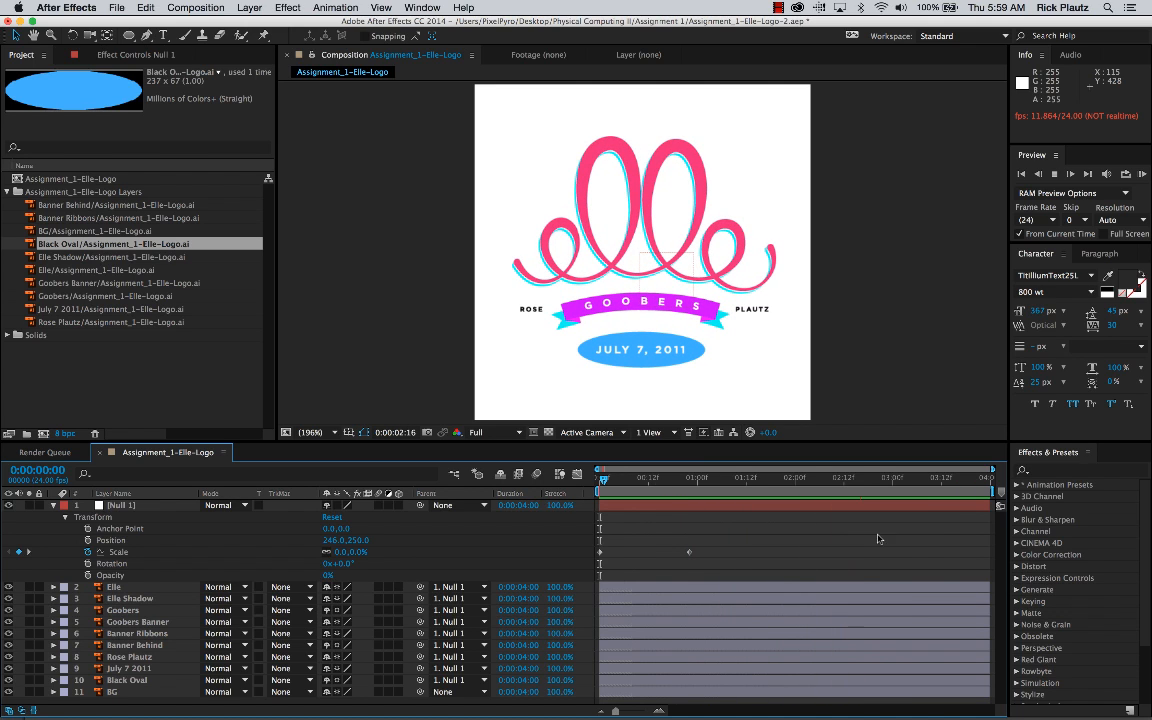
pyautogui.press('space')
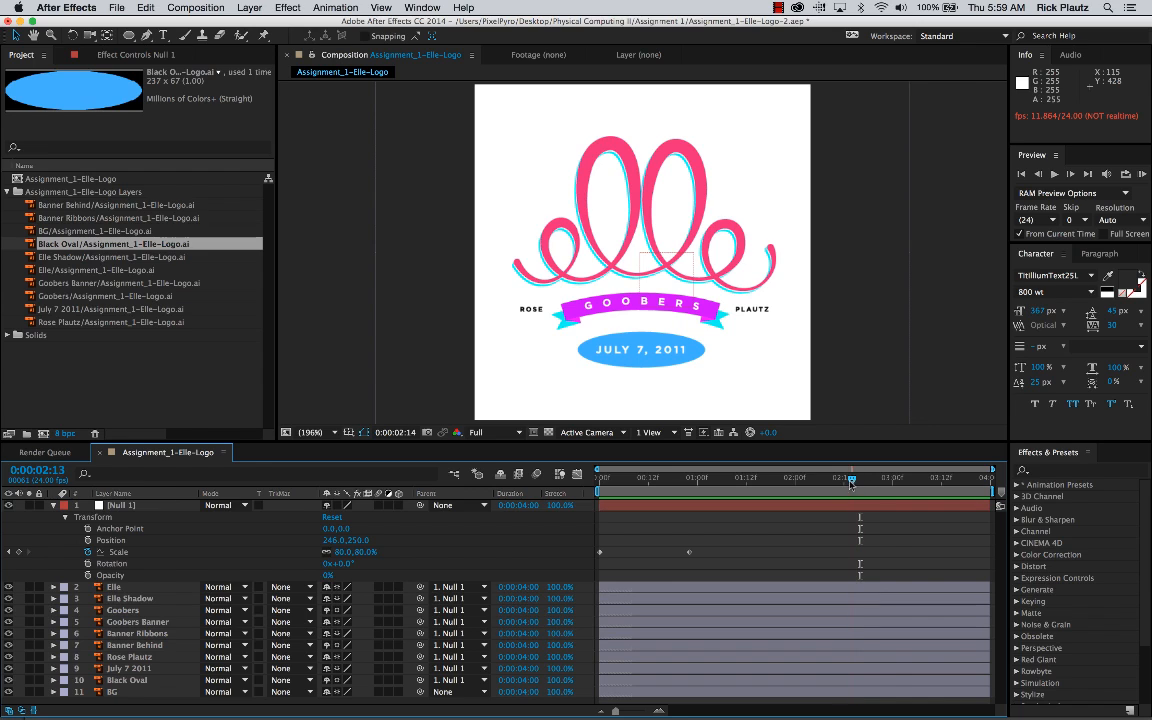
# Step: Copy Null 1's 80% Scale keyframe and paste it at 0:00:03:00
pyautogui.moveTo(851, 482); pyautogui.dragTo(890, 484)
pyautogui.click(689, 551)
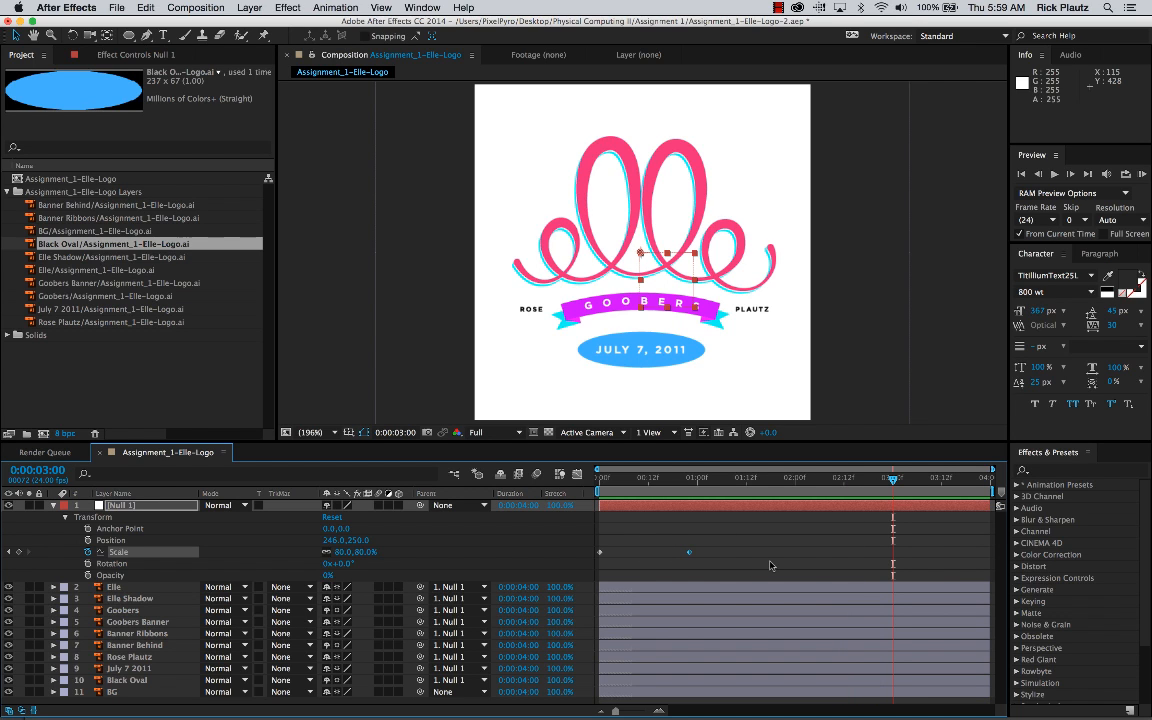
pyautogui.press('super+c')
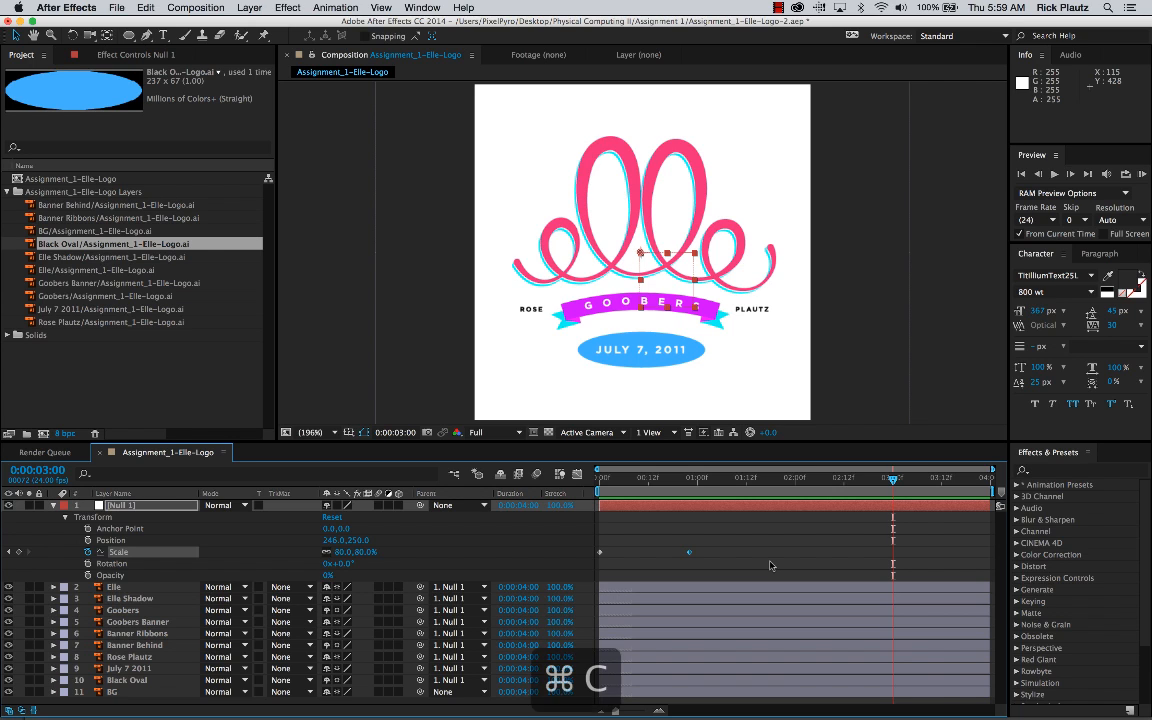
pyautogui.press('super+v')
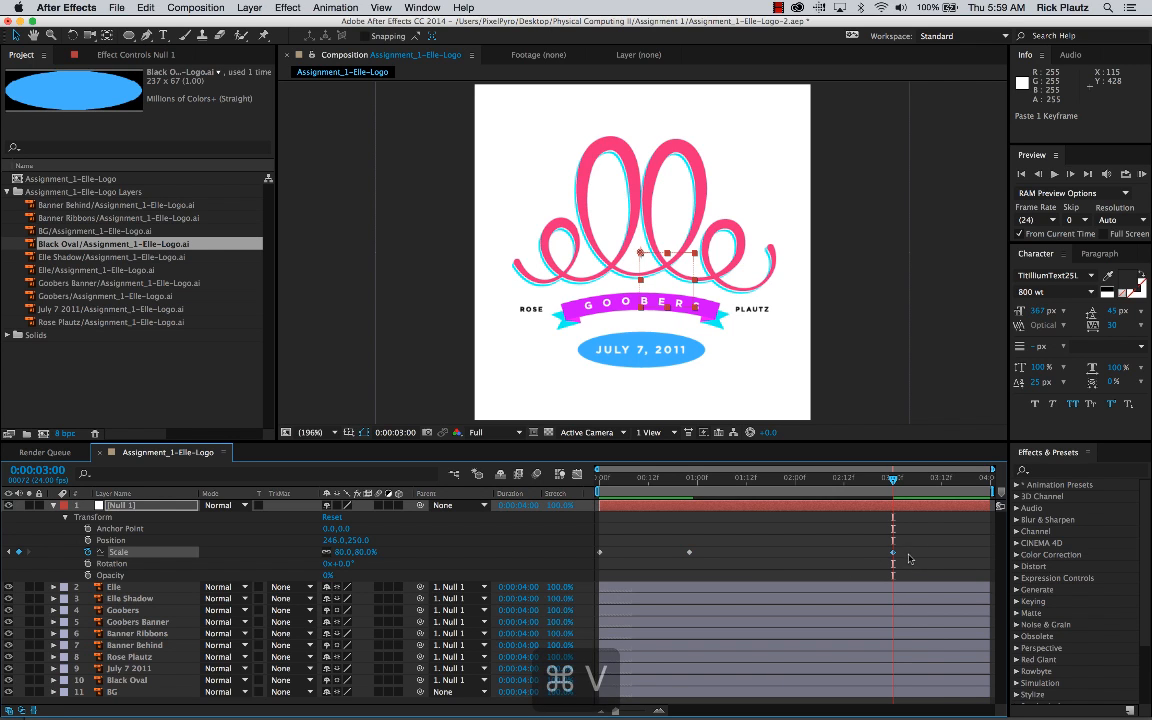
# Step: Copy Null 1's first Scale keyframe (0%) and paste it at the last frame, 0:00:03:23
pyautogui.press('space')
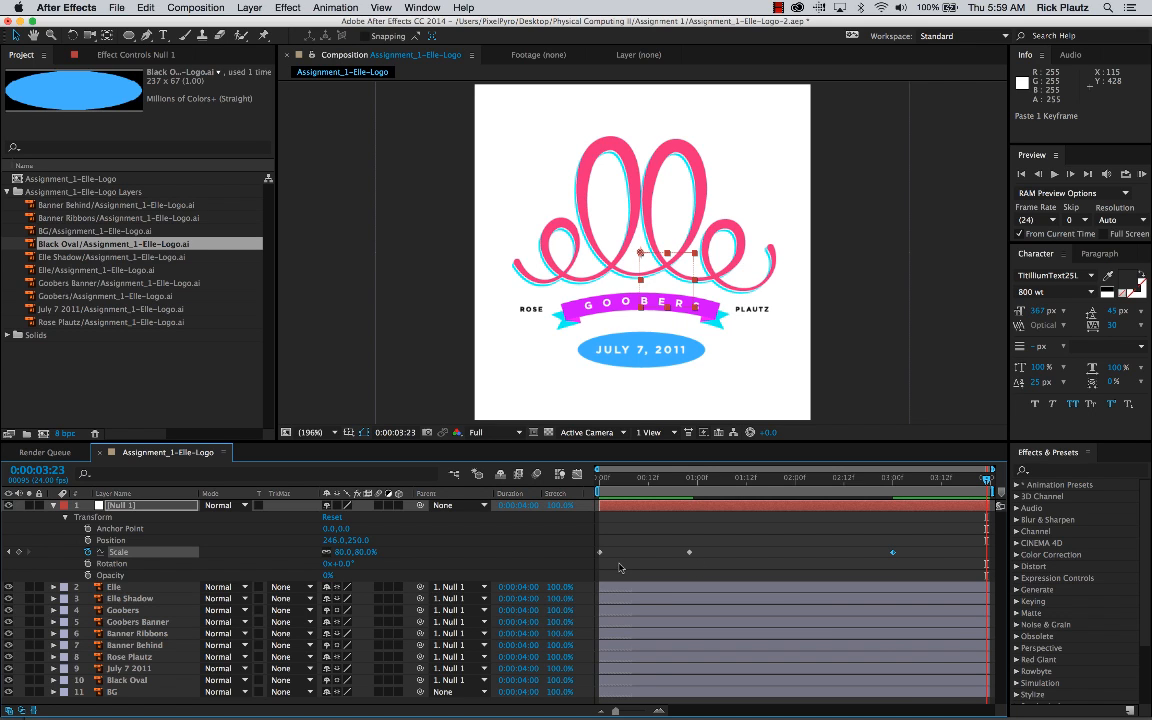
pyautogui.moveTo(619, 563); pyautogui.dragTo(571, 535)
pyautogui.press('super+c')
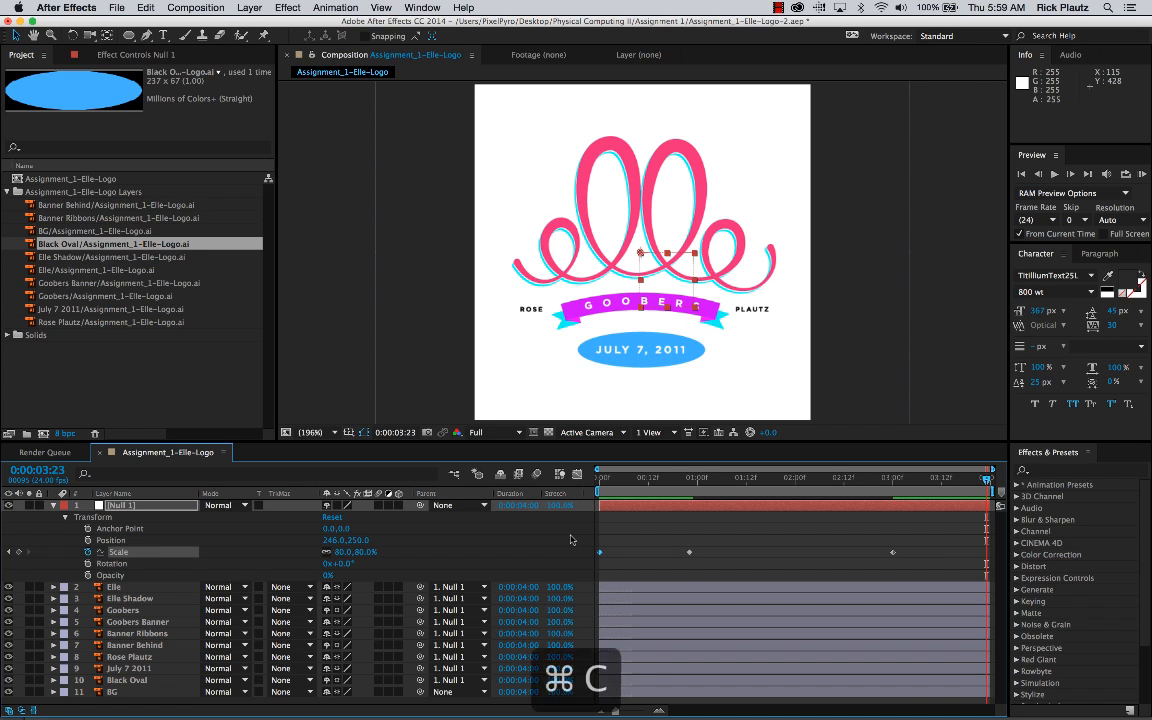
pyautogui.press('super+v')
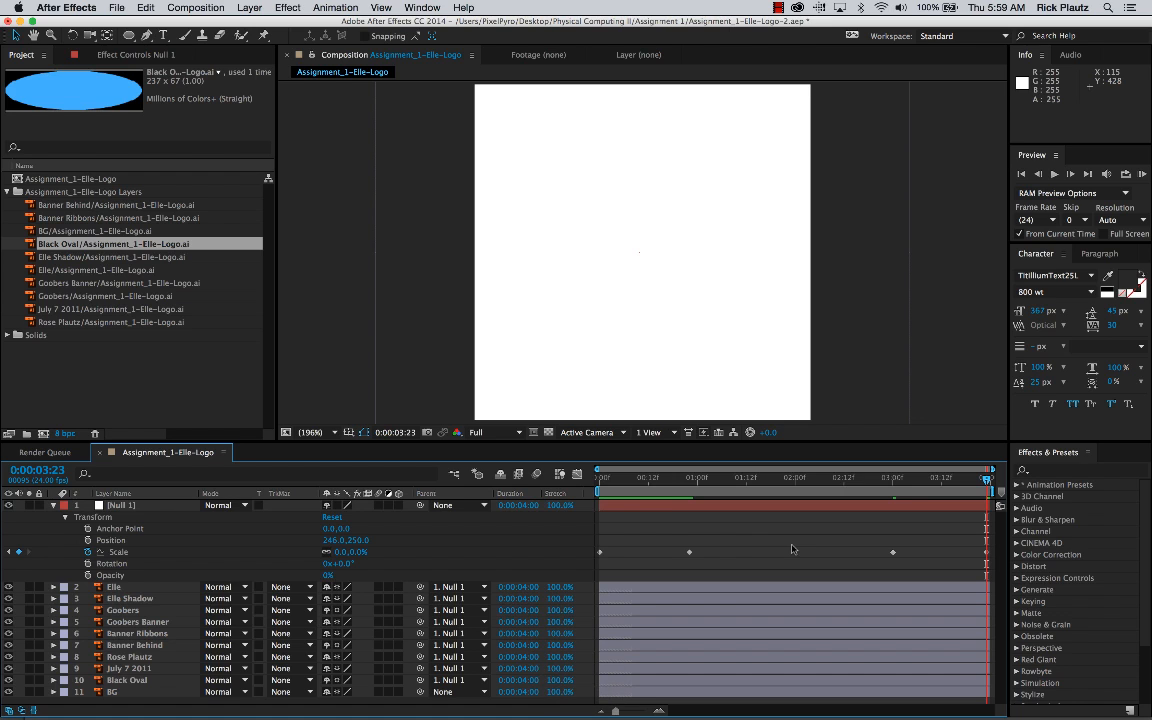
# Step: Play the animation from the start to check the logo growing in and shrinking out, and return to the first frame
pyautogui.press('space')
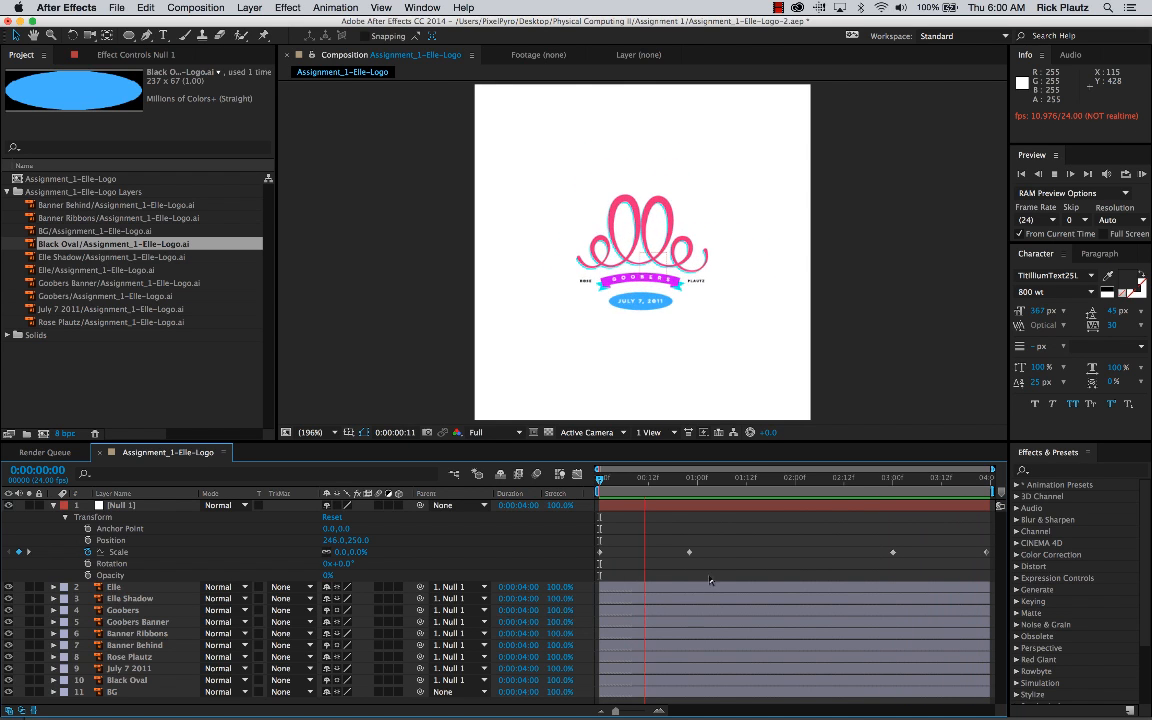
pyautogui.press('space')
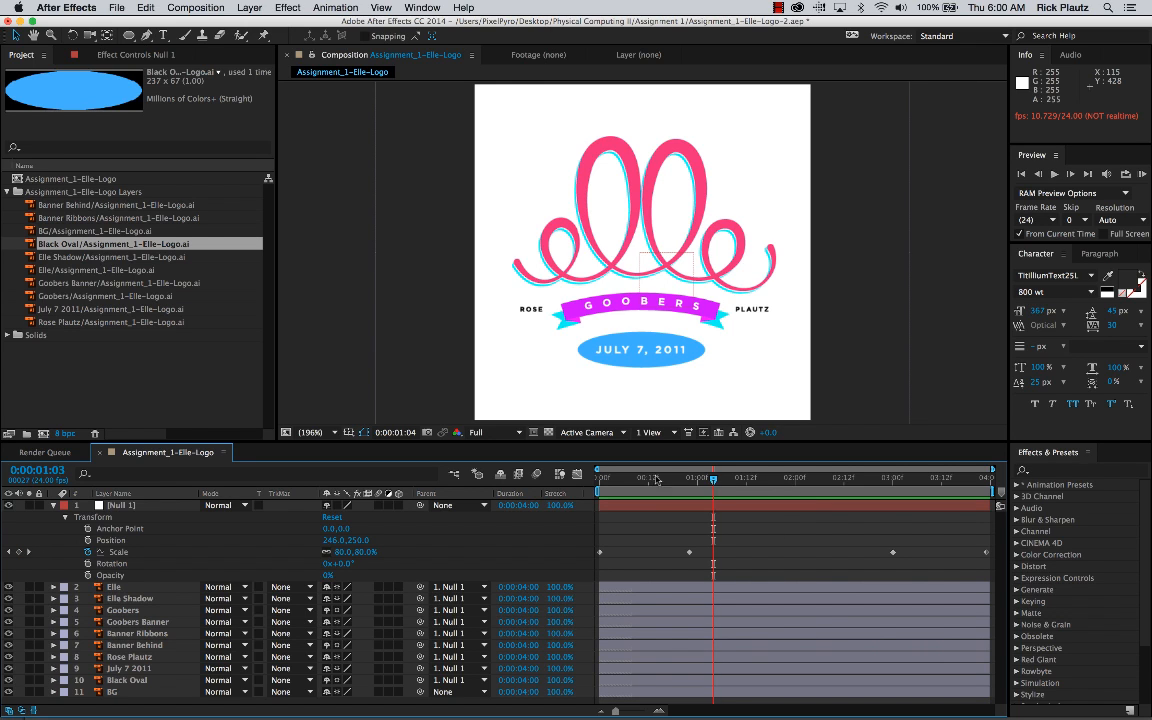
pyautogui.moveTo(713, 480); pyautogui.dragTo(578, 475)
pyautogui.press('space')
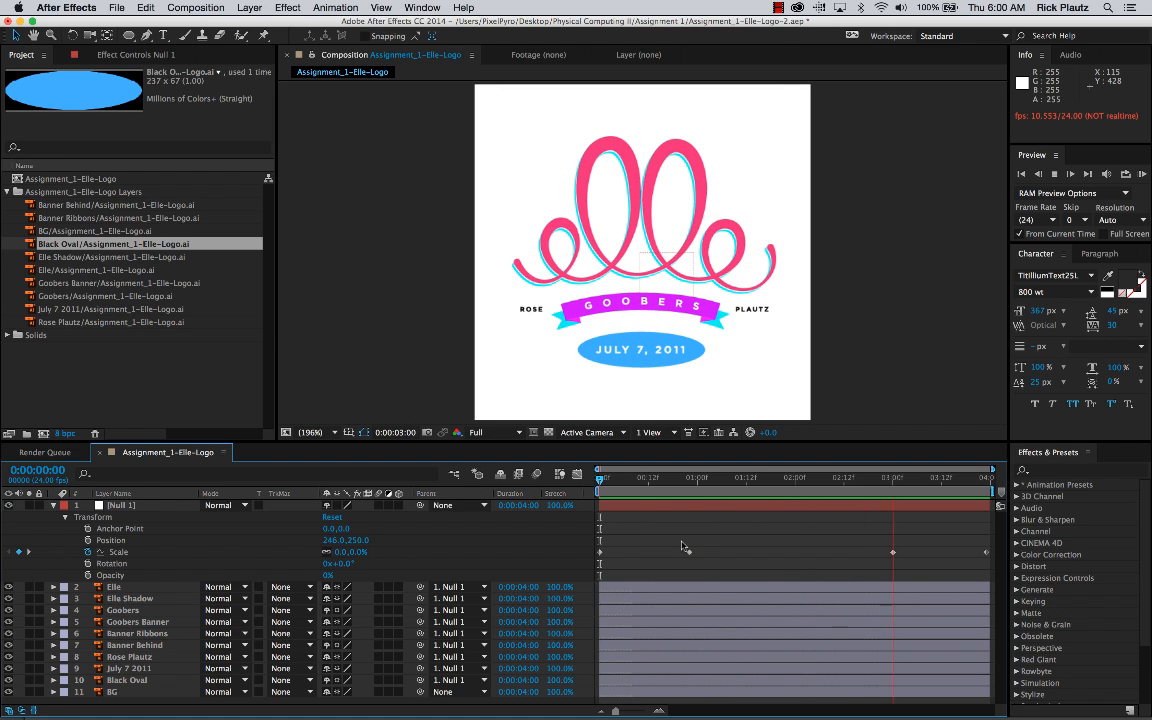
pyautogui.press('space')
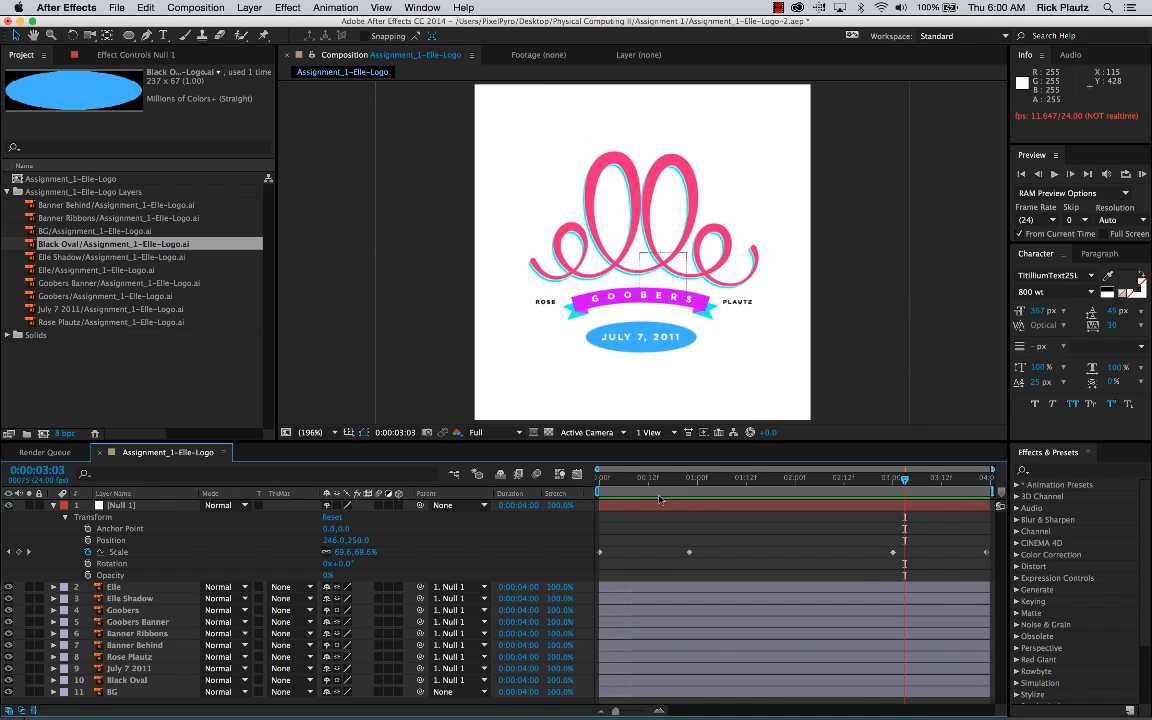
pyautogui.moveTo(607, 481); pyautogui.dragTo(595, 487)
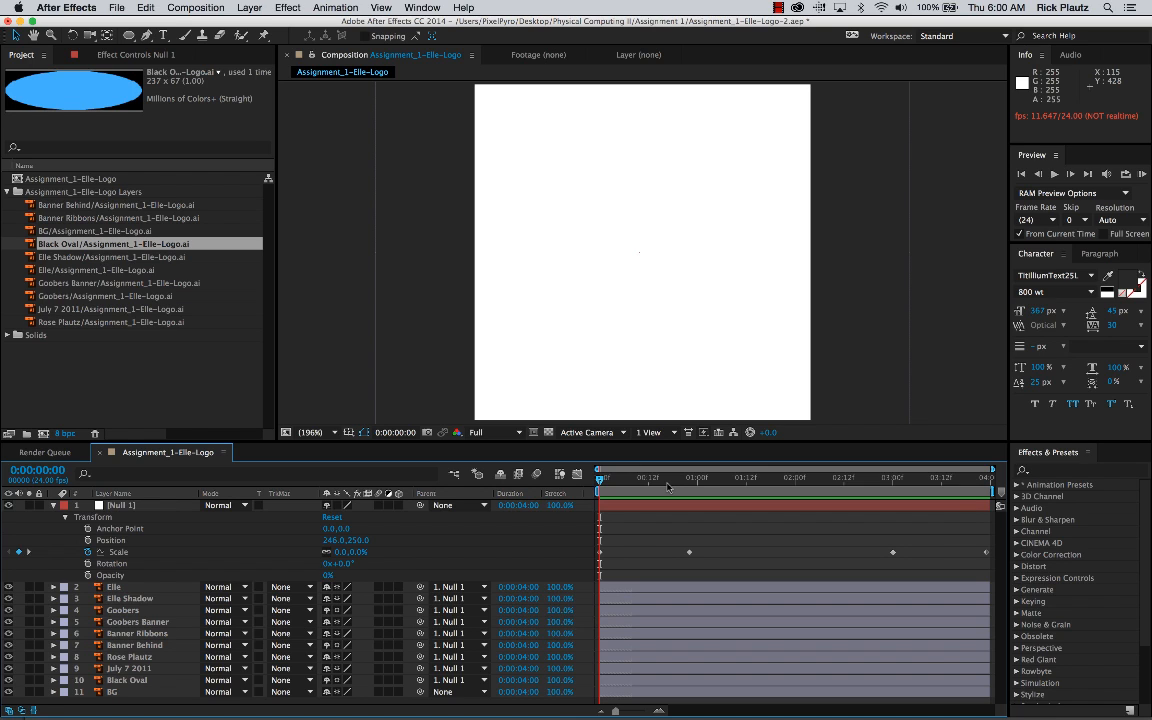
# Step: Run a RAM preview of the whole composition to check the animation at real-time speed, and replay it
pyautogui.hotkey('ctrl', '0')
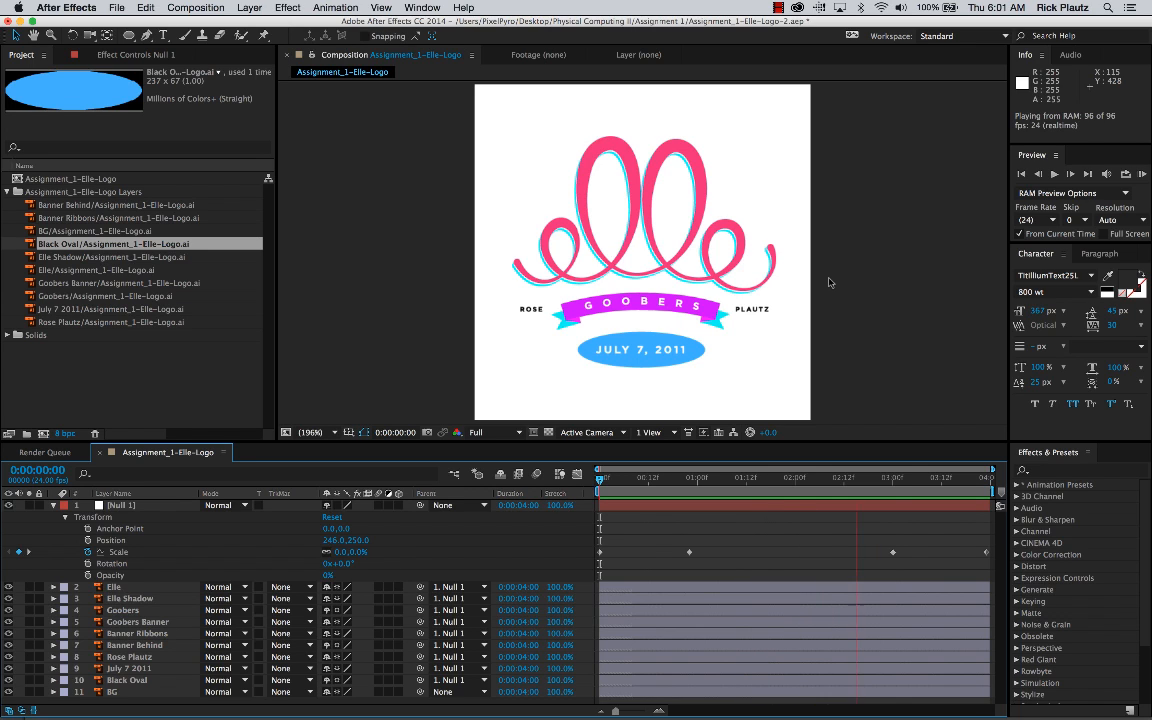
pyautogui.press('space')
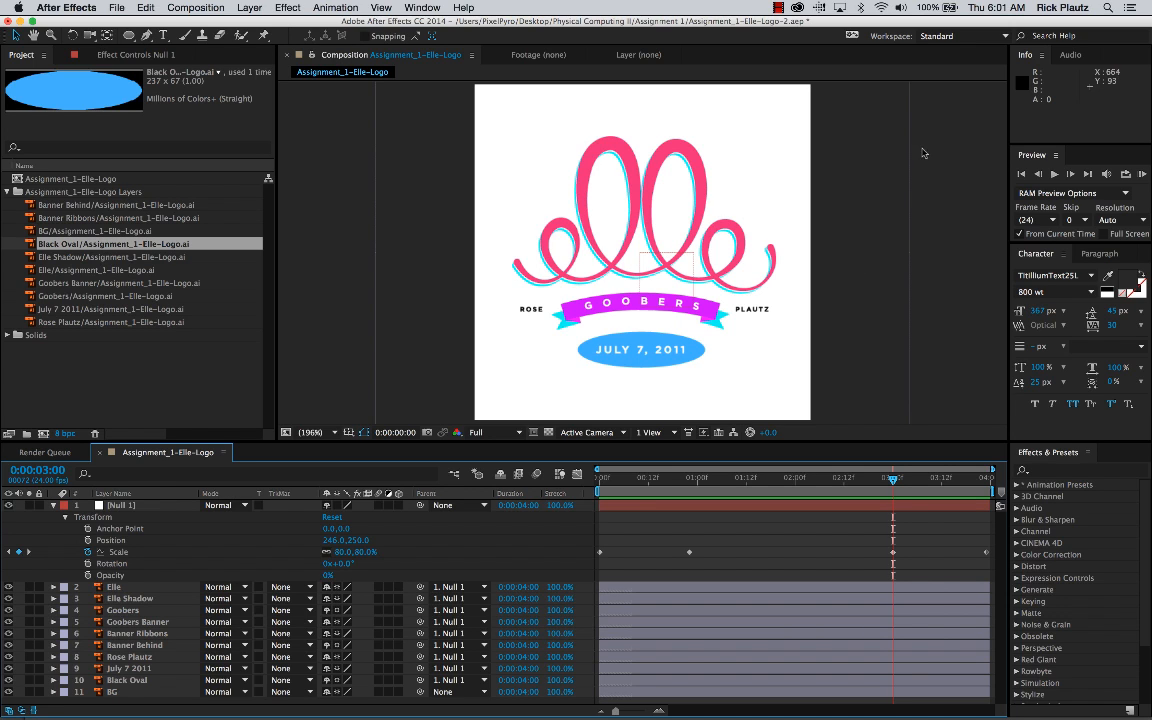
pyautogui.press('space')
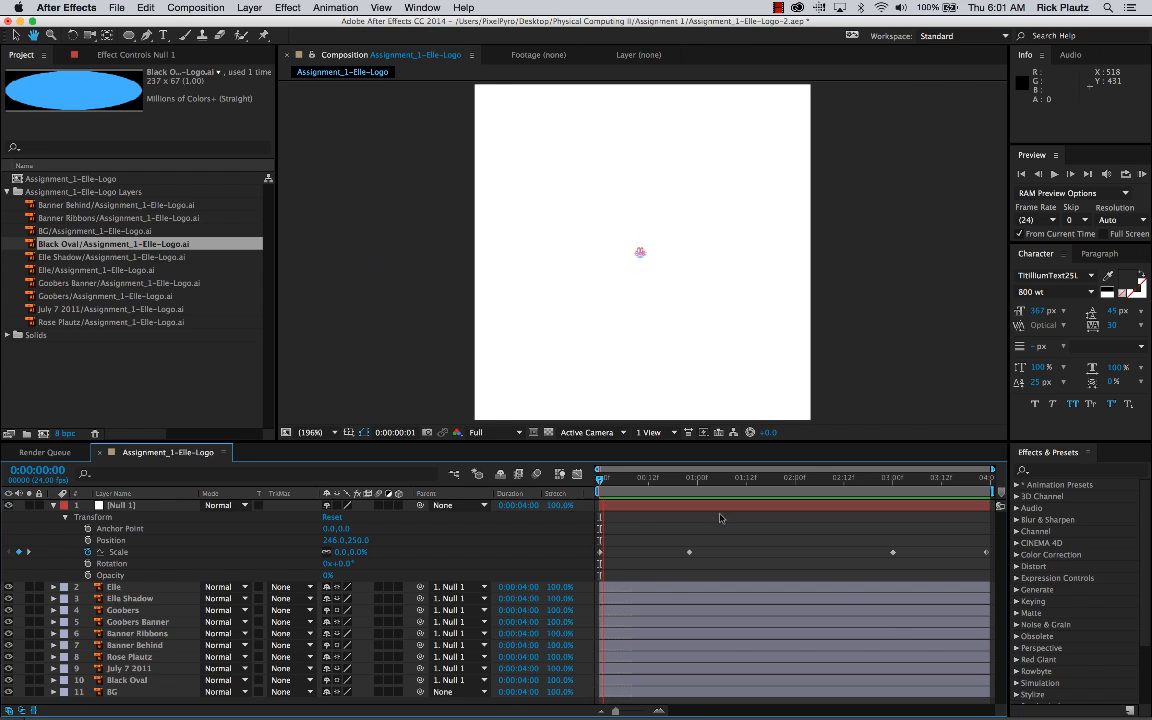